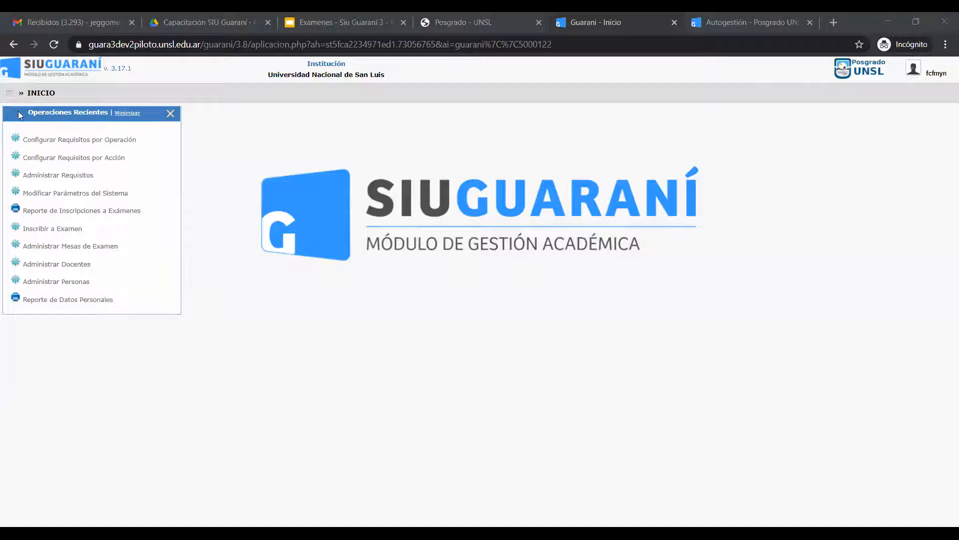
# Open the Administrar Turnos de Examen operation for the calendar's exam turns.
pyautogui.click(10, 95)
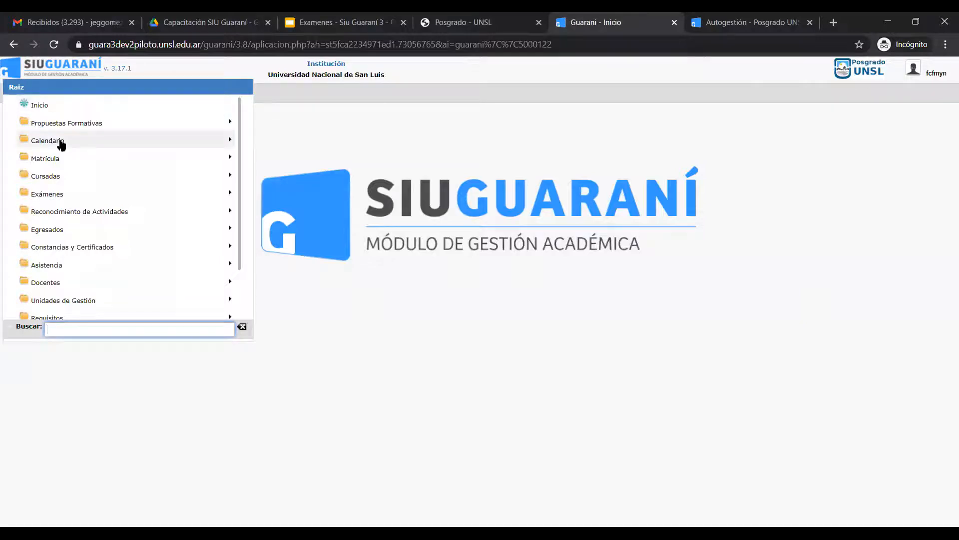
pyautogui.click(61, 145)
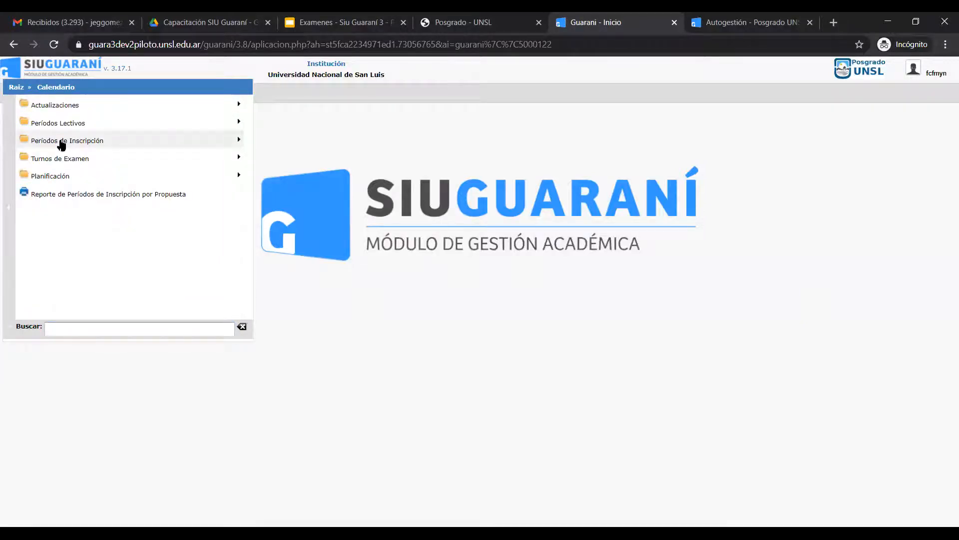
pyautogui.click(70, 161)
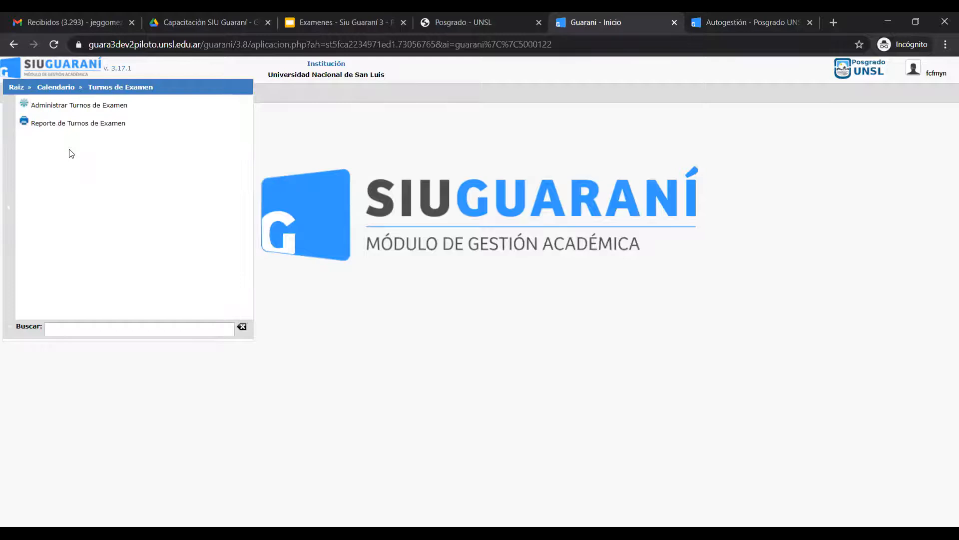
pyautogui.click(62, 108)
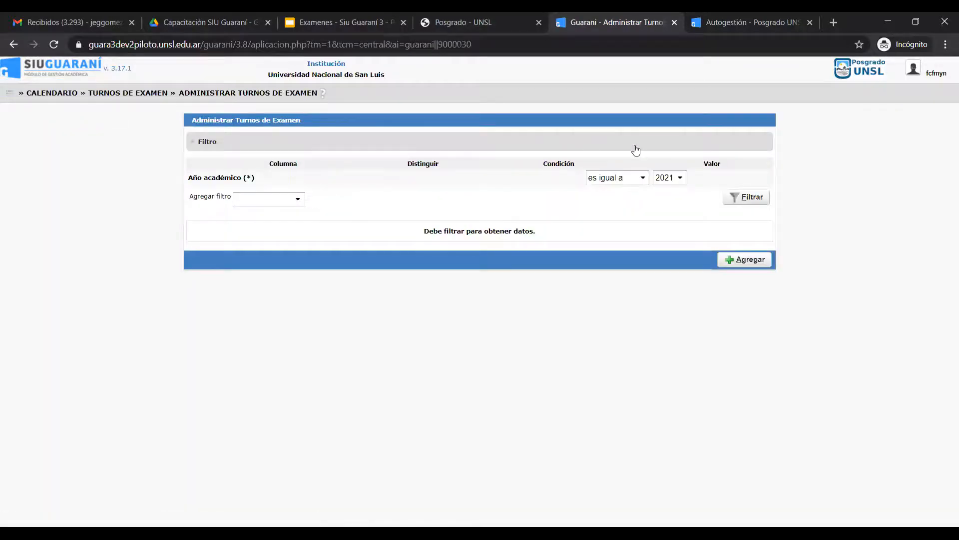
# Filter the exam turns by academic year 2020.
pyautogui.click(681, 178)
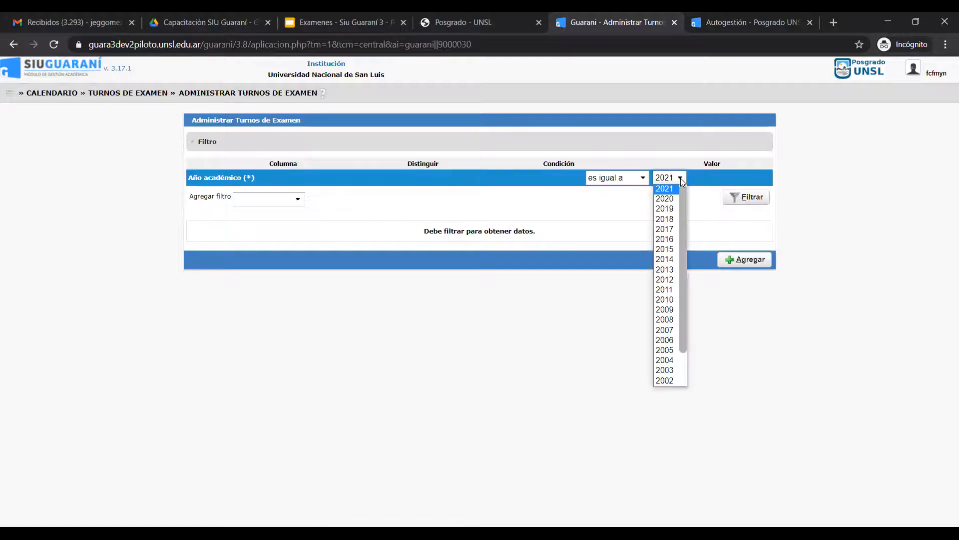
pyautogui.click(665, 199)
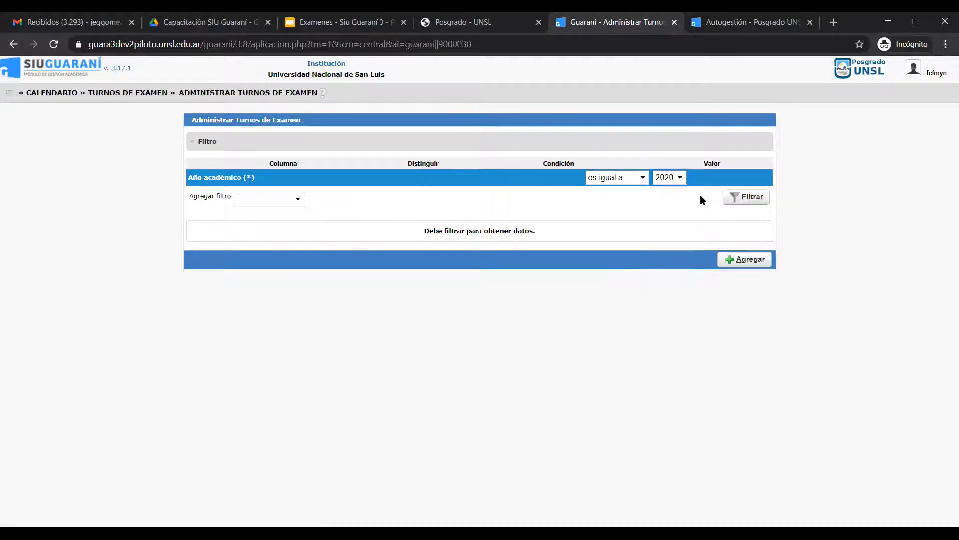
pyautogui.click(745, 200)
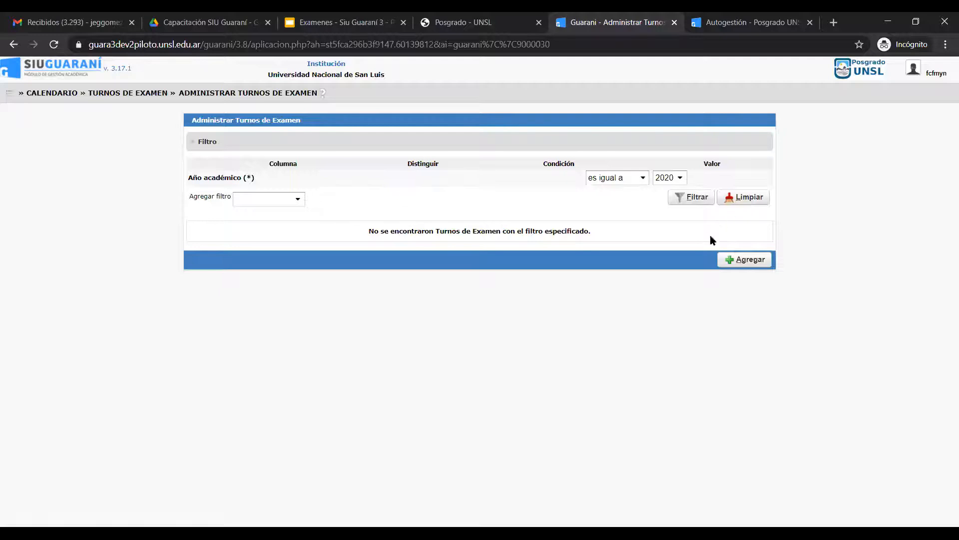
# Add an exam turn named "Diciembre 2020" with academic year 2020 and type Normal.
pyautogui.click(747, 262)
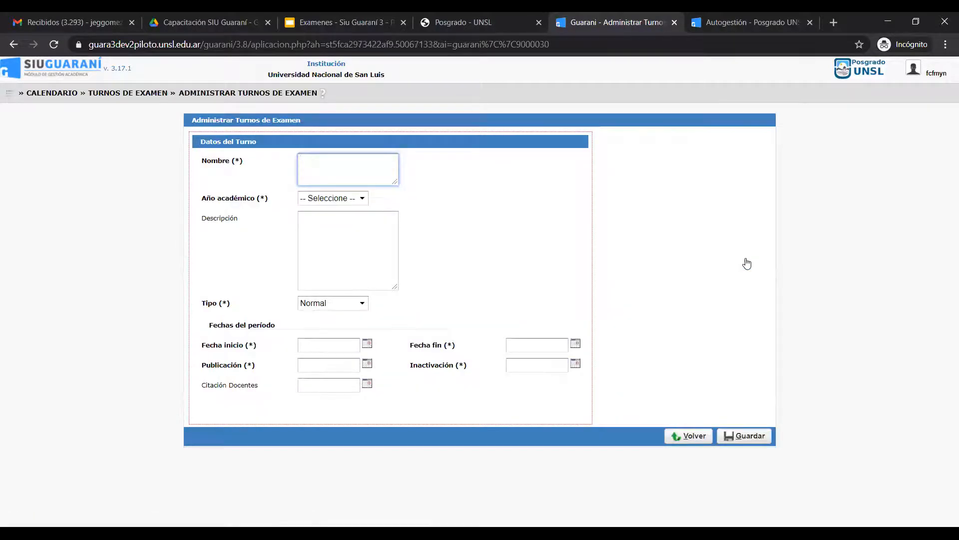
pyautogui.write('Diciembre 2020')
pyautogui.click(364, 200)
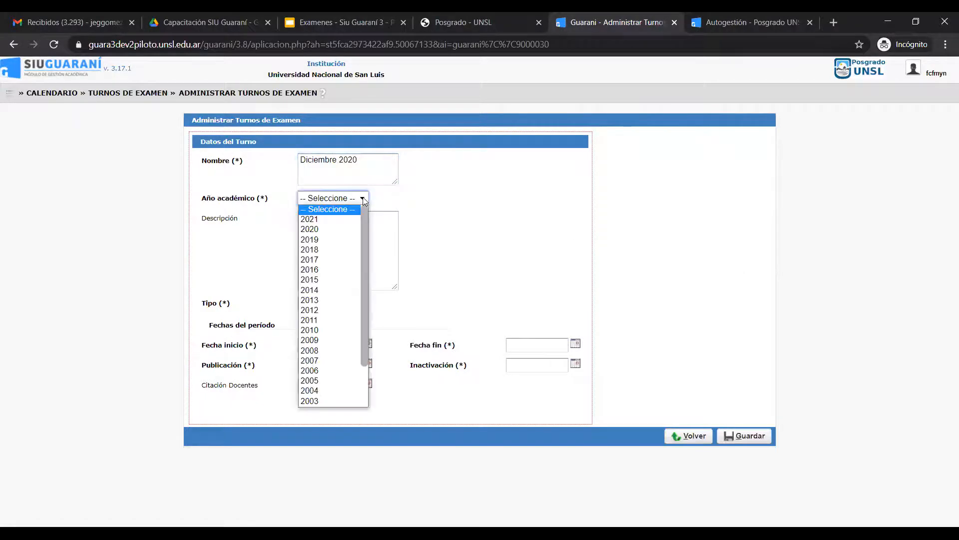
pyautogui.click(314, 229)
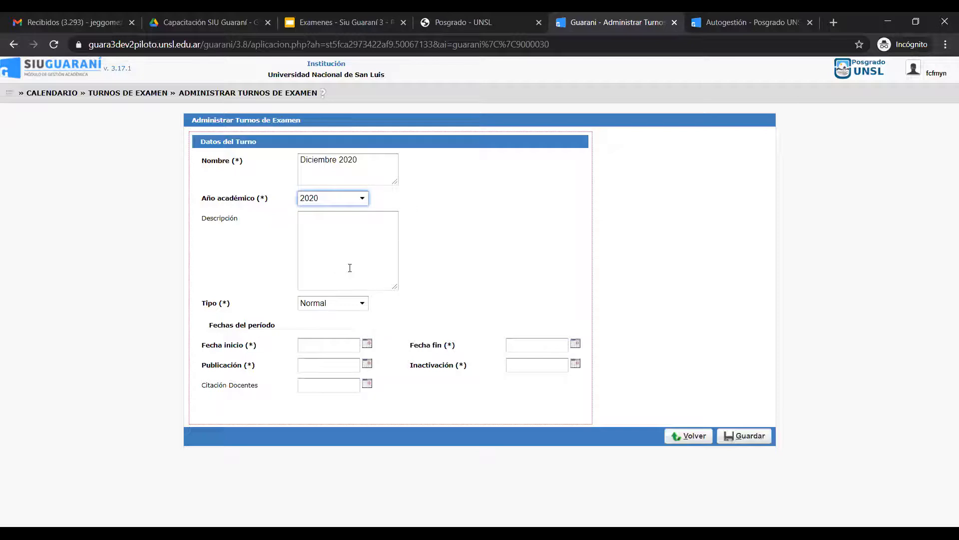
pyautogui.click(364, 305)
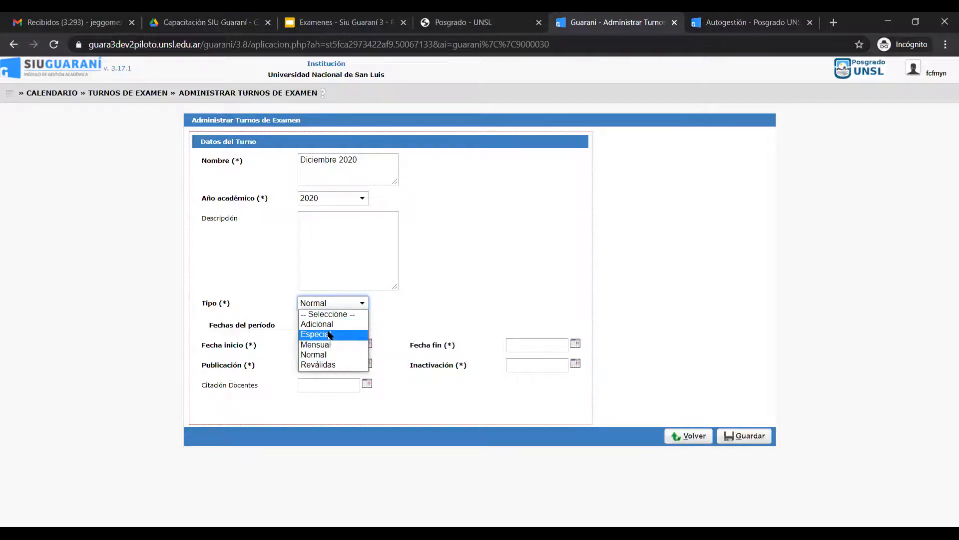
pyautogui.click(318, 355)
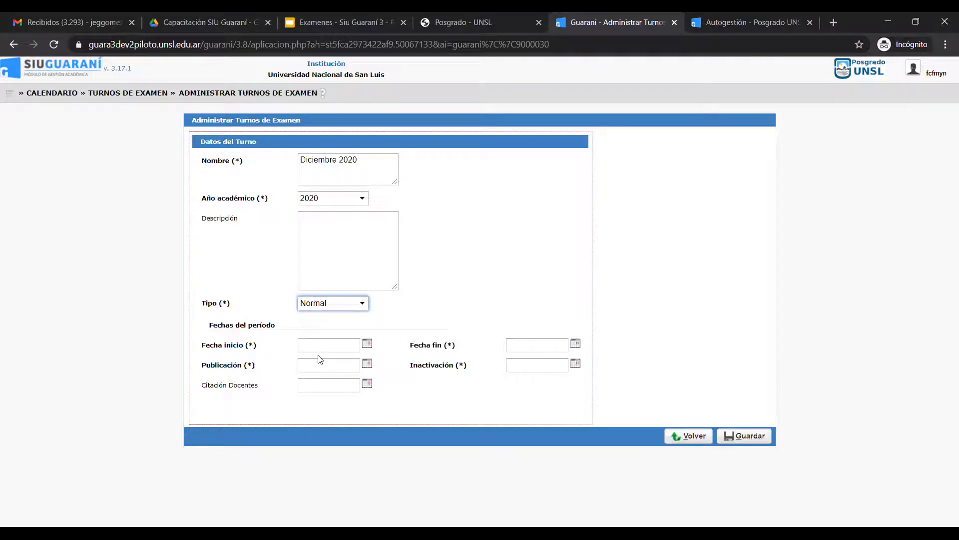
# Set the turn's period to start on 16/12/2020 and end on 22/12/2020.
pyautogui.click(311, 346)
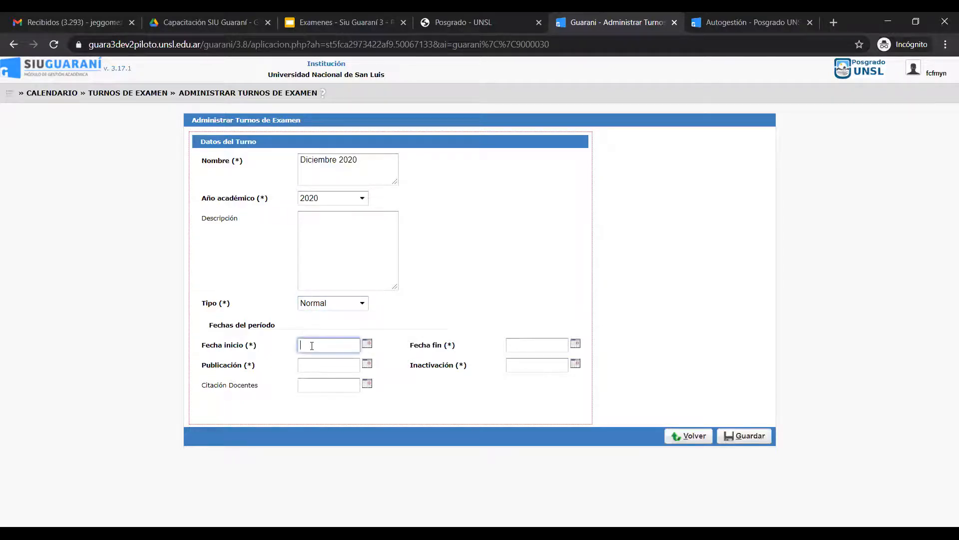
pyautogui.write('16/12/2020')
pyautogui.press('Tab')
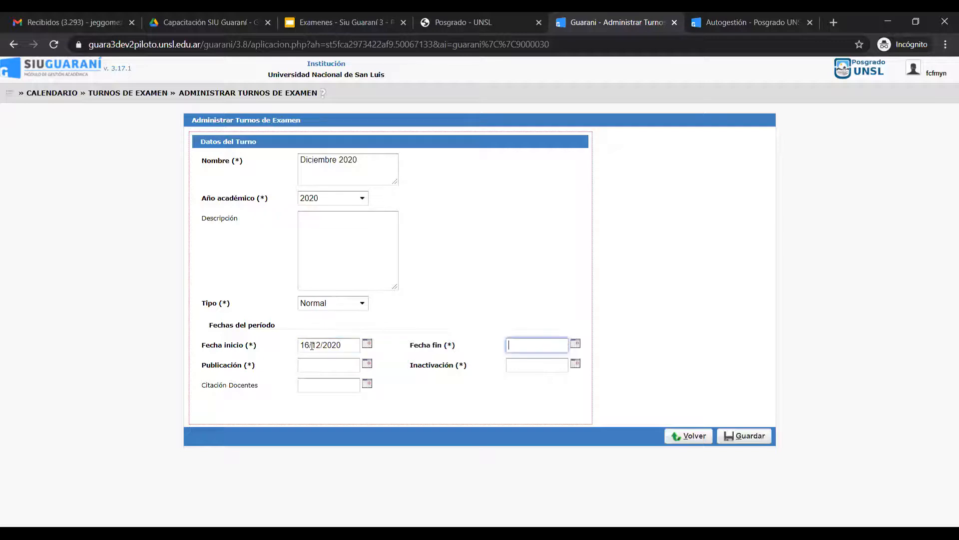
pyautogui.write('22/12/2020')
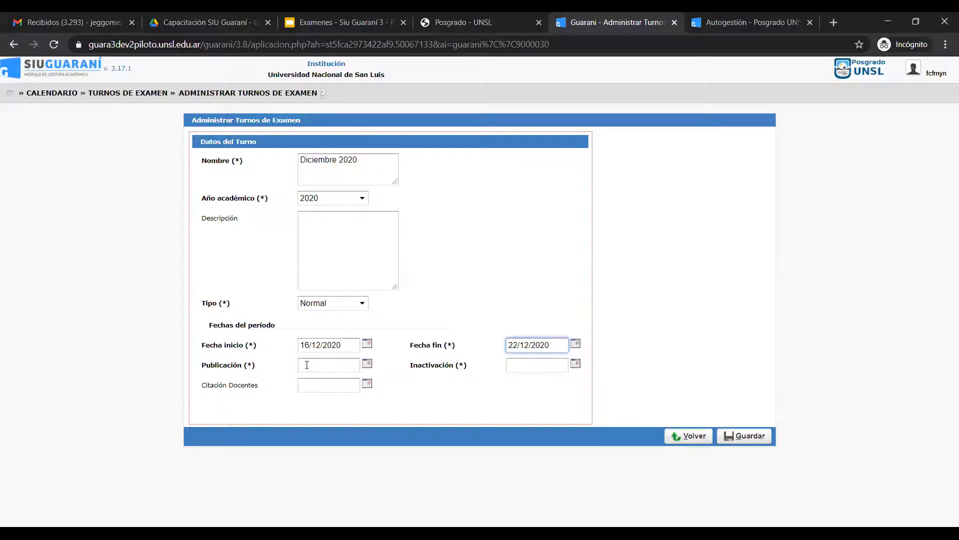
# Set the turn's publication date to 10/12/2020 and its inactivation date to 22/02/2021, and save the turn.
pyautogui.click(308, 367)
pyautogui.rightClick(309, 370)
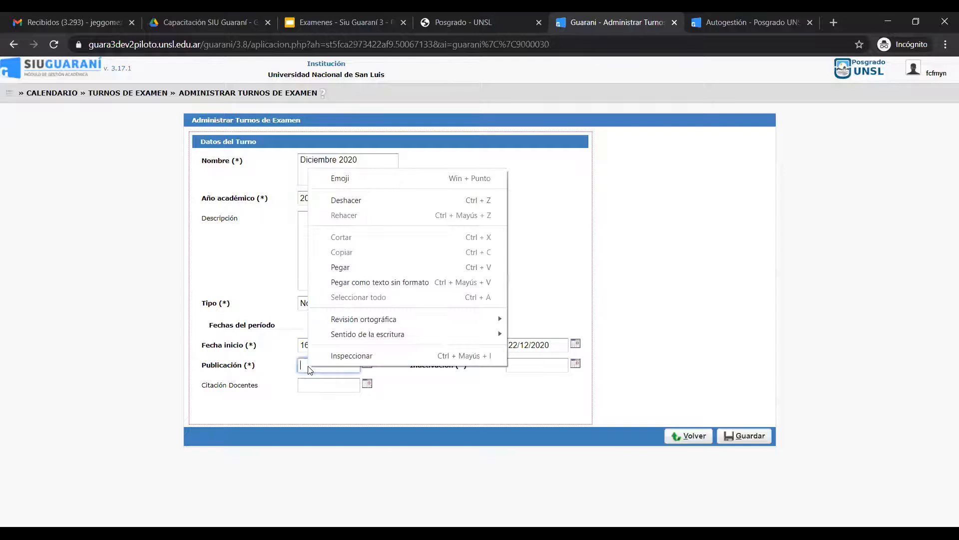
pyautogui.click(309, 368)
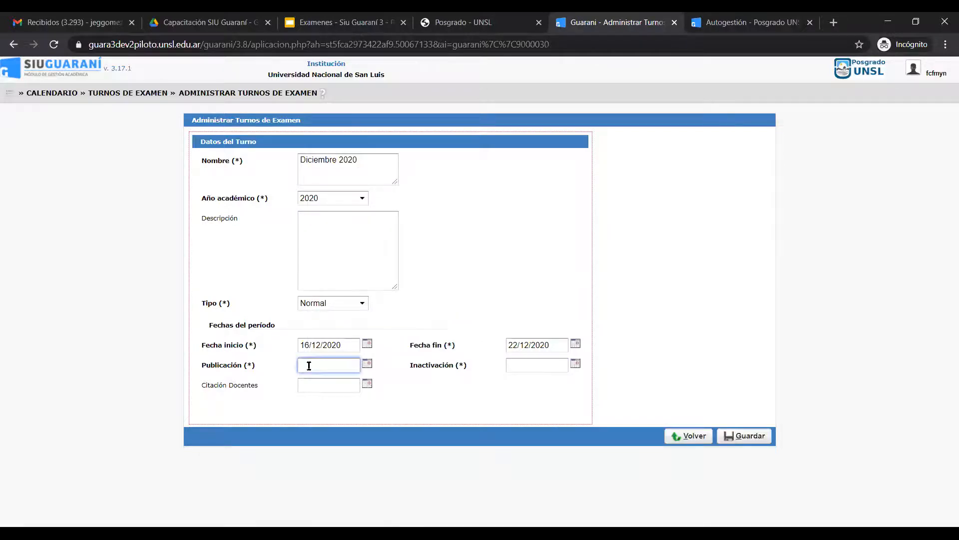
pyautogui.write('10/12/2020')
pyautogui.press('Tab')
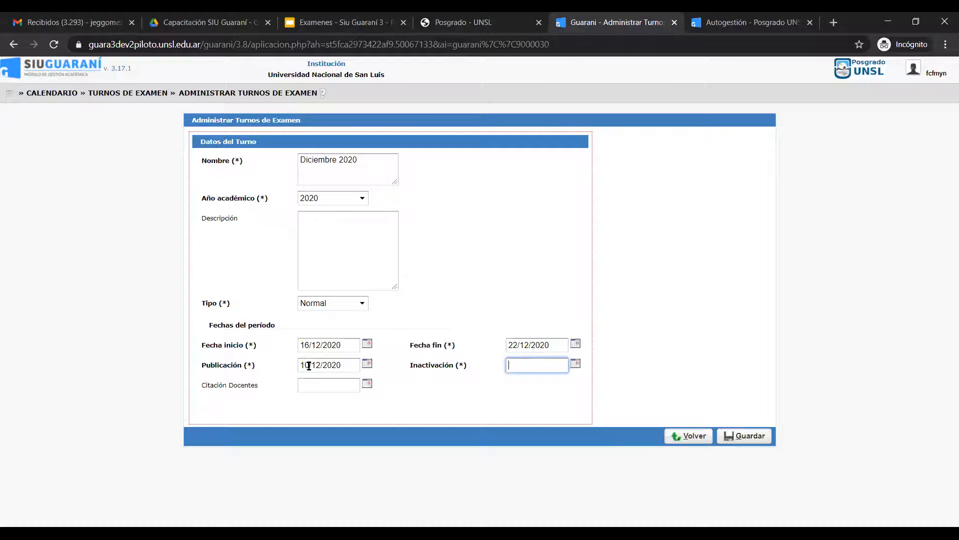
pyautogui.write('22/02/2021')
pyautogui.click(744, 436)
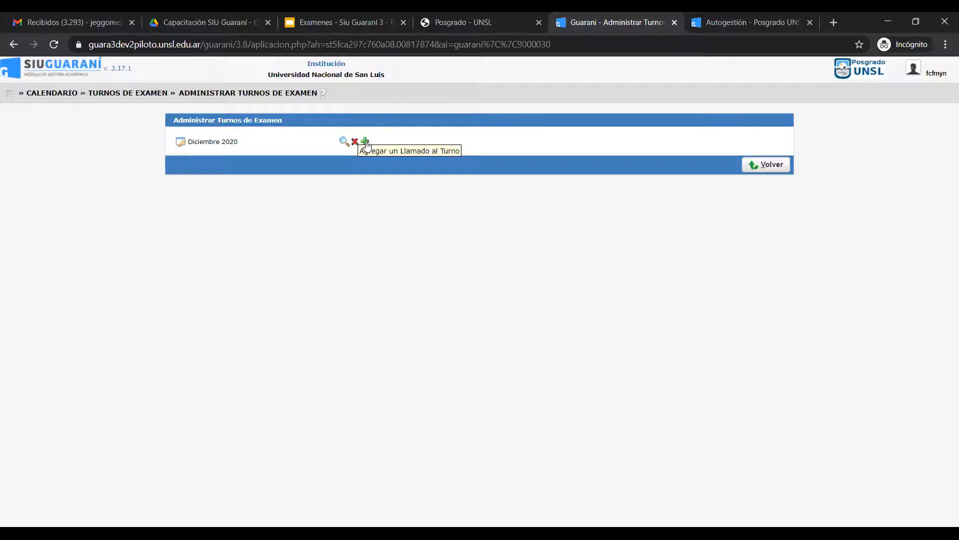
# Add a llamado to the Diciembre 2020 turn with the proposed name and dates, and save it.
pyautogui.click(366, 142)
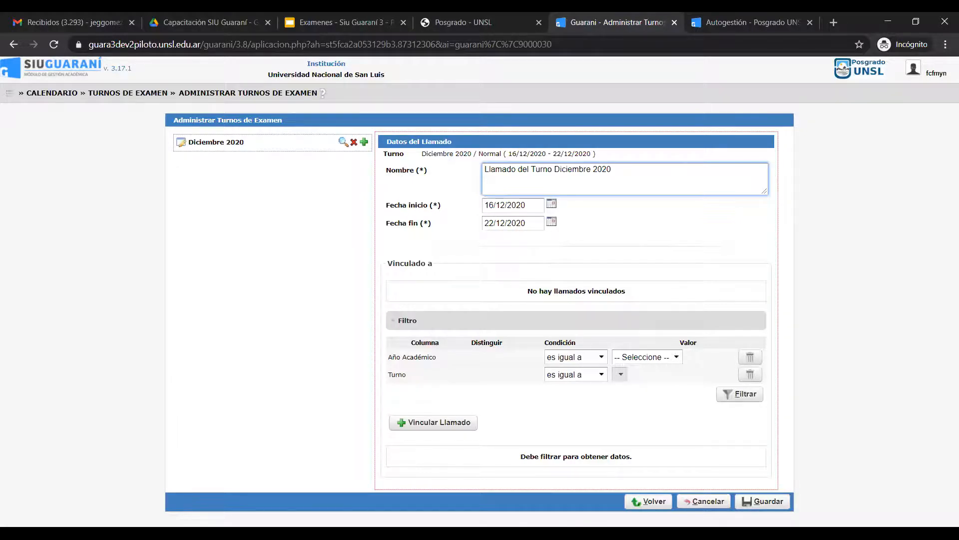
pyautogui.click(762, 506)
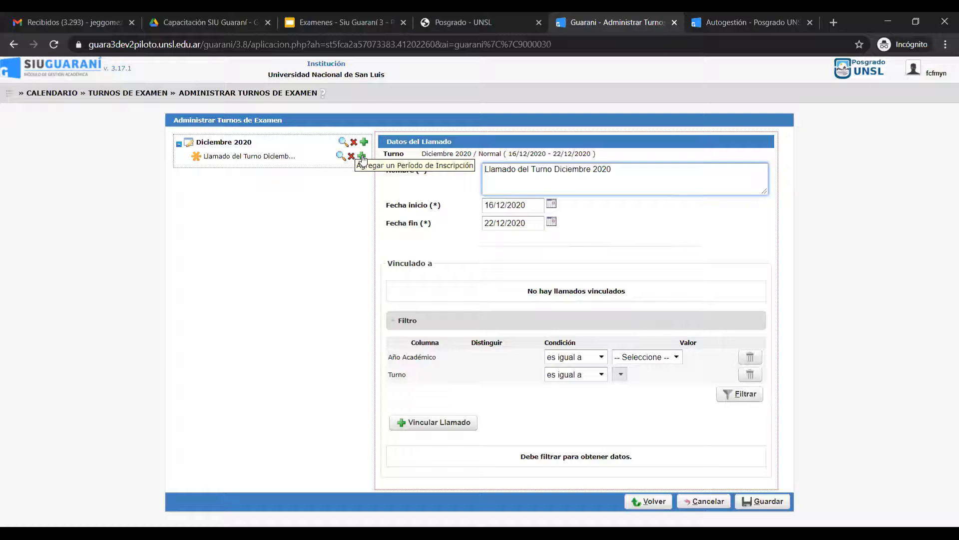
# Add an enrolment period to the llamado with 04/12/2020 as its start date.
pyautogui.click(362, 157)
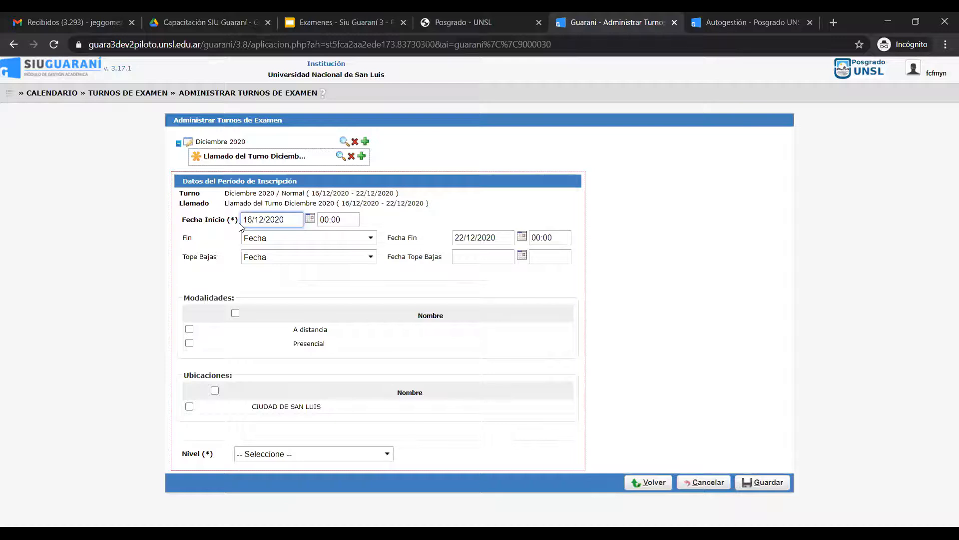
pyautogui.press('BackSpace')
pyautogui.press('BackSpace')
pyautogui.press('BackSpace')
pyautogui.press('BackSpace')
pyautogui.press('BackSpace')
pyautogui.press('BackSpace')
pyautogui.press('BackSpace')
pyautogui.press('BackSpace')
pyautogui.press('BackSpace')
pyautogui.write('04/12/2020')
# Define the enrolment end as "Días antes de cada mesa", with 2 days for the end and 2 for the withdrawal limit.
pyautogui.click(371, 239)
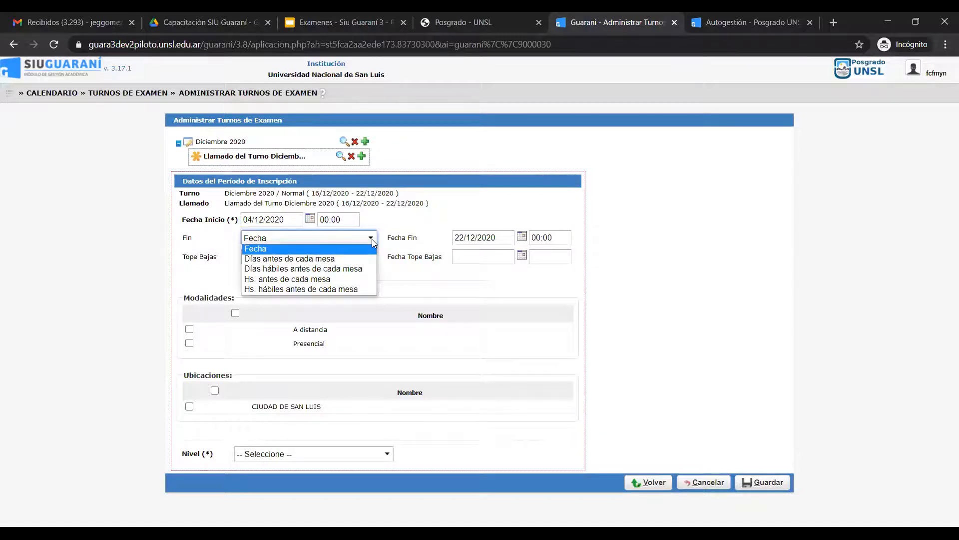
pyautogui.click(326, 259)
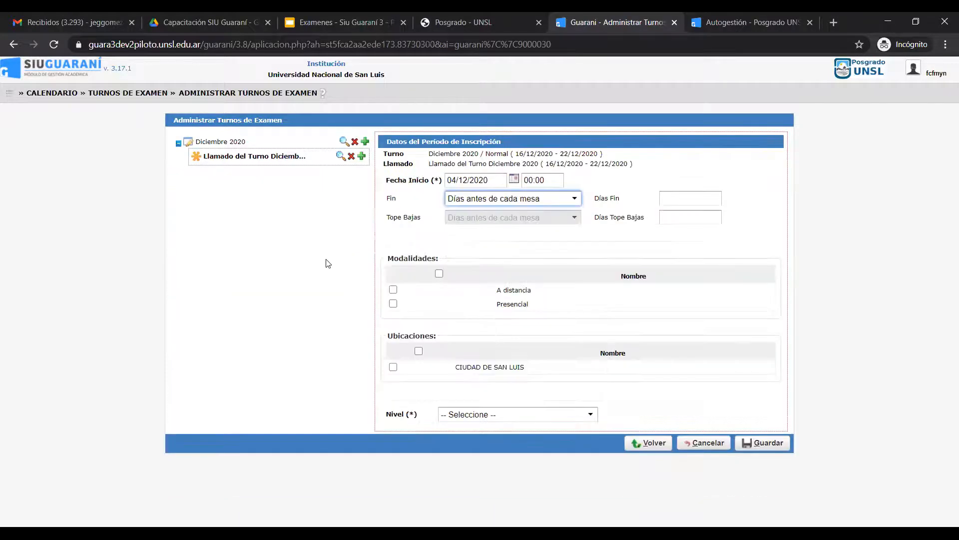
pyautogui.click(705, 201)
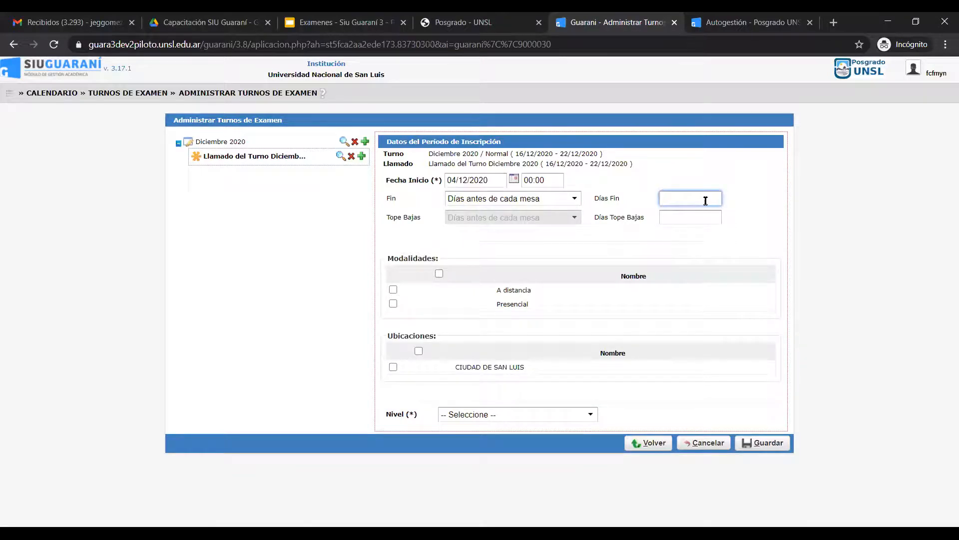
pyautogui.write('2')
pyautogui.click(689, 218)
pyautogui.write('2')
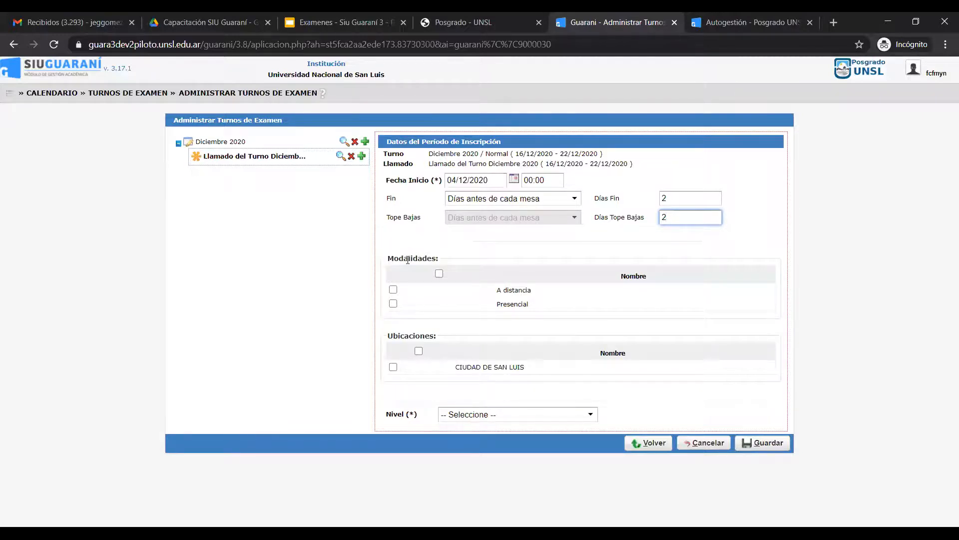
# Assign the Presencial modality and the CIUDAD DE SAN LUIS location to the enrolment period.
pyautogui.click(394, 305)
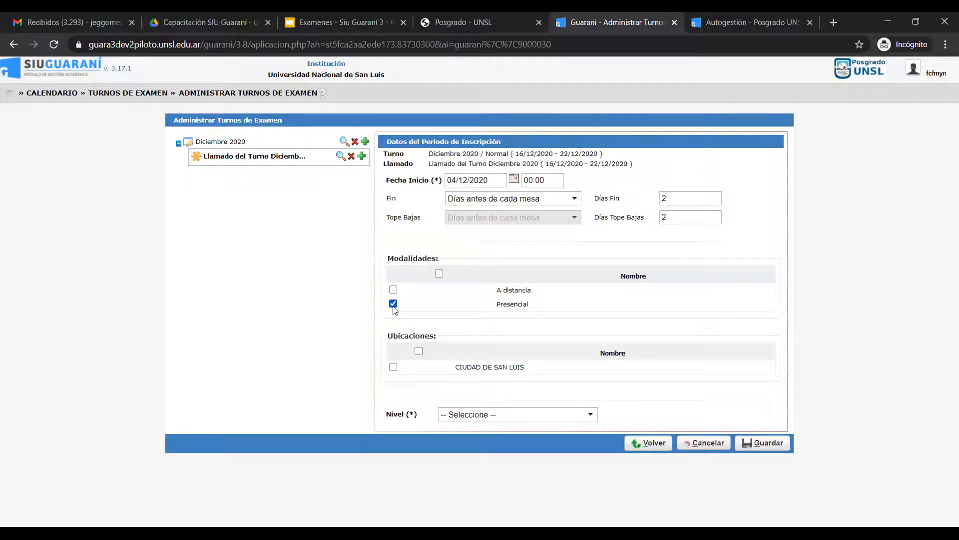
pyautogui.click(393, 369)
# Set the period's level to "Algunas Responsables Académicas", include FACULTAD SIU GUARANÍ, and save the enrolment period.
pyautogui.click(592, 418)
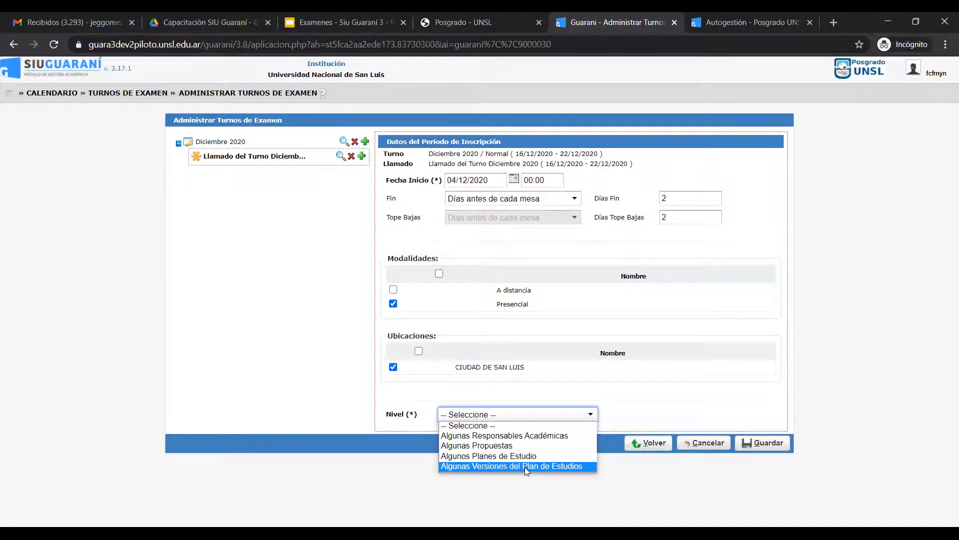
pyautogui.click(530, 436)
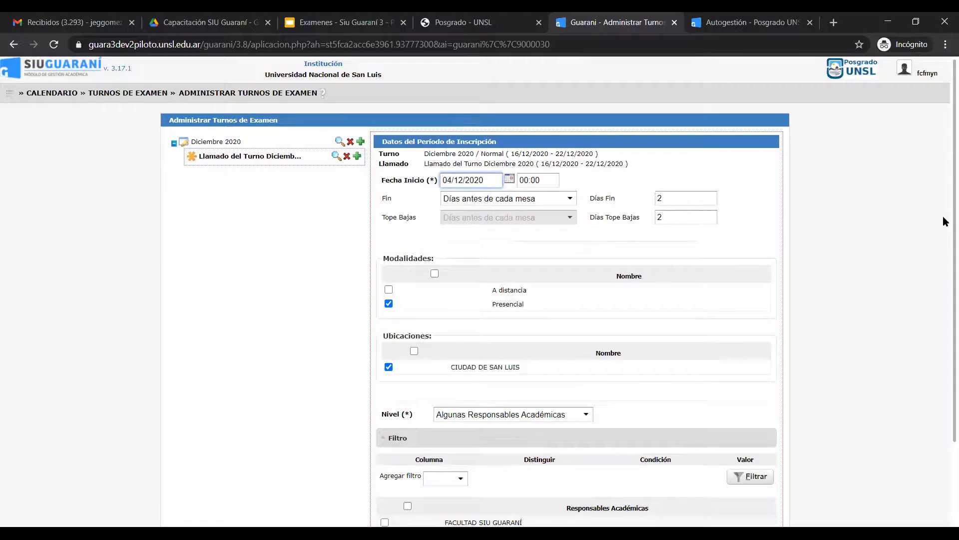
pyautogui.scroll(-2, 945, 260)
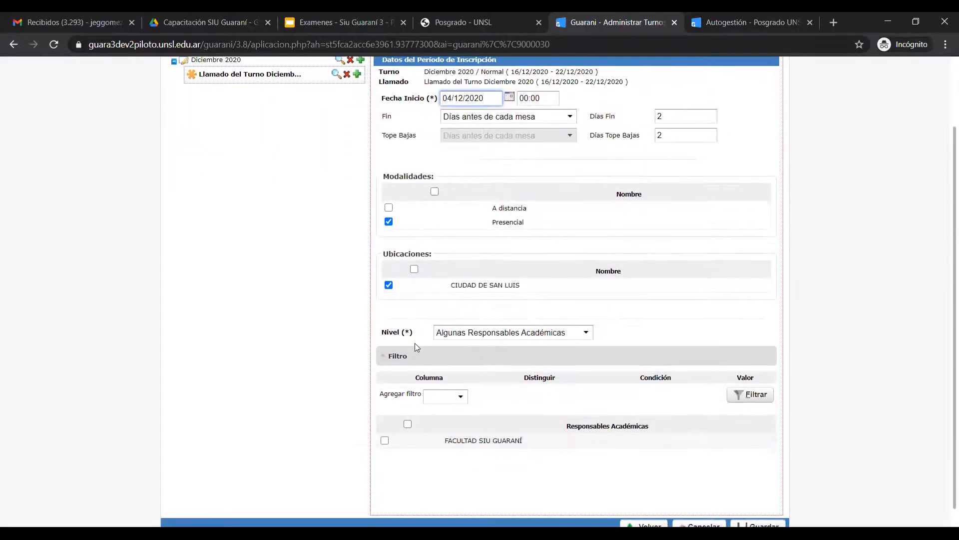
pyautogui.click(386, 442)
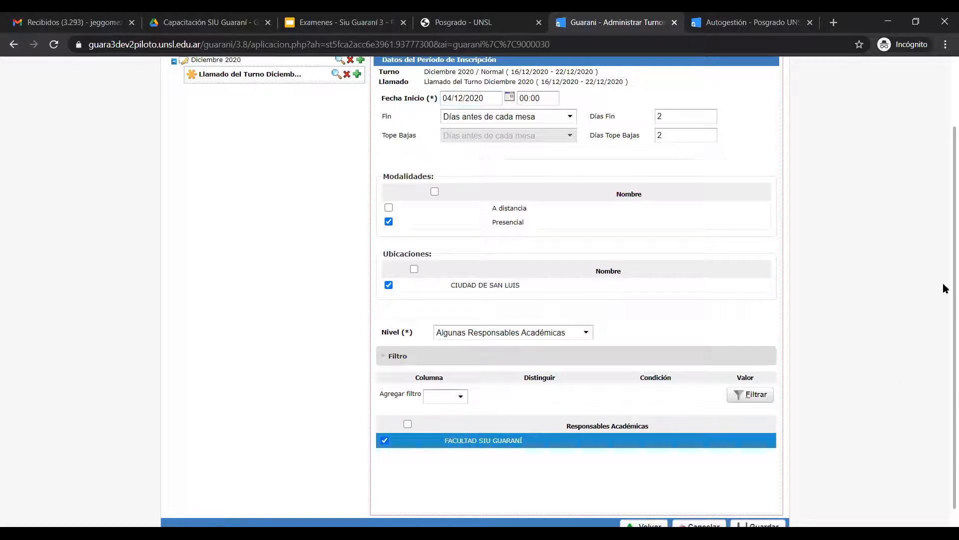
pyautogui.scroll(-1, 944, 305)
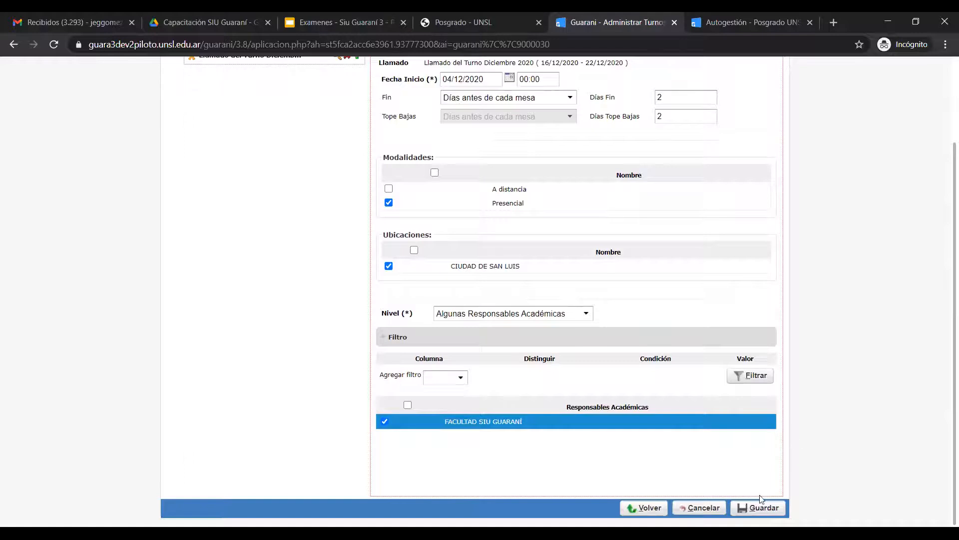
pyautogui.click(756, 515)
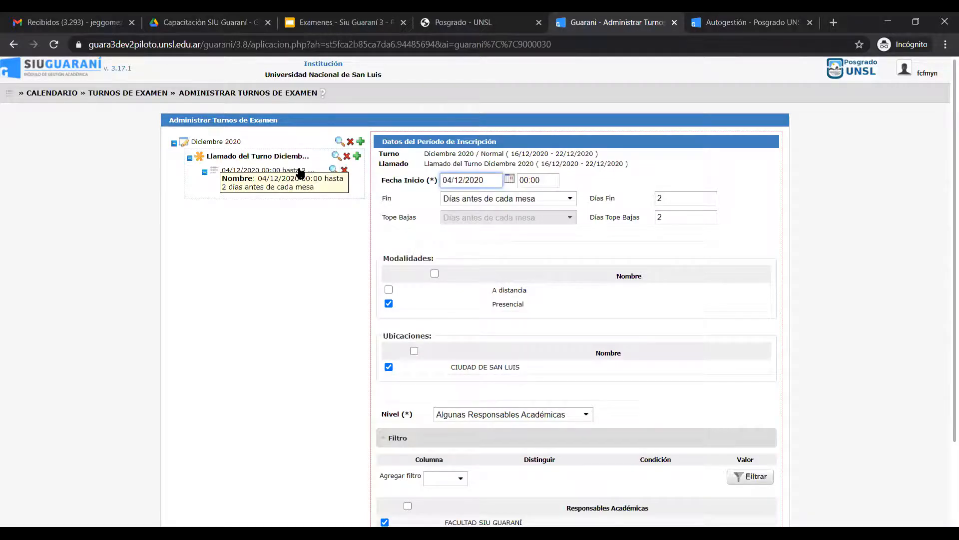
# Open the Administrar Mesas de Examen operation from the Exámenes section.
pyautogui.click(9, 97)
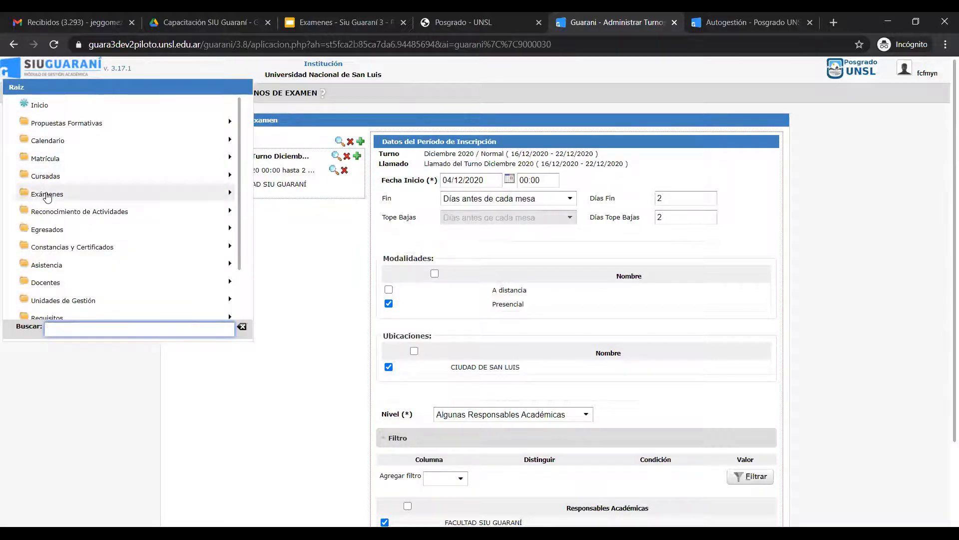
pyautogui.click(47, 195)
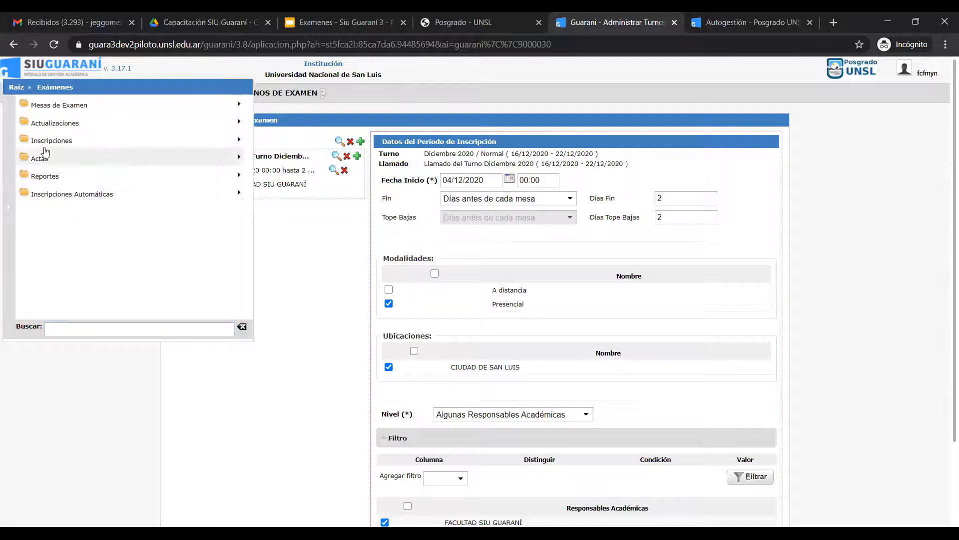
pyautogui.click(46, 105)
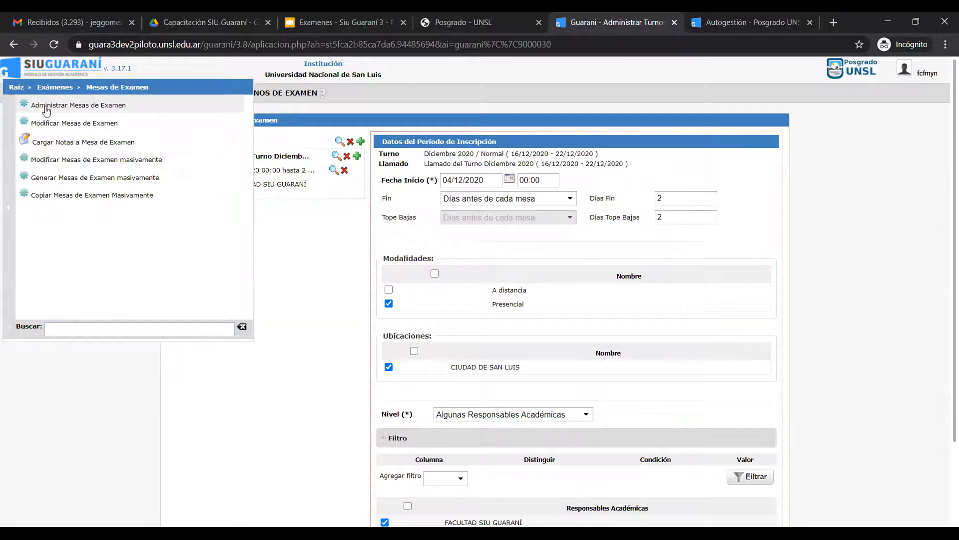
pyautogui.click(80, 106)
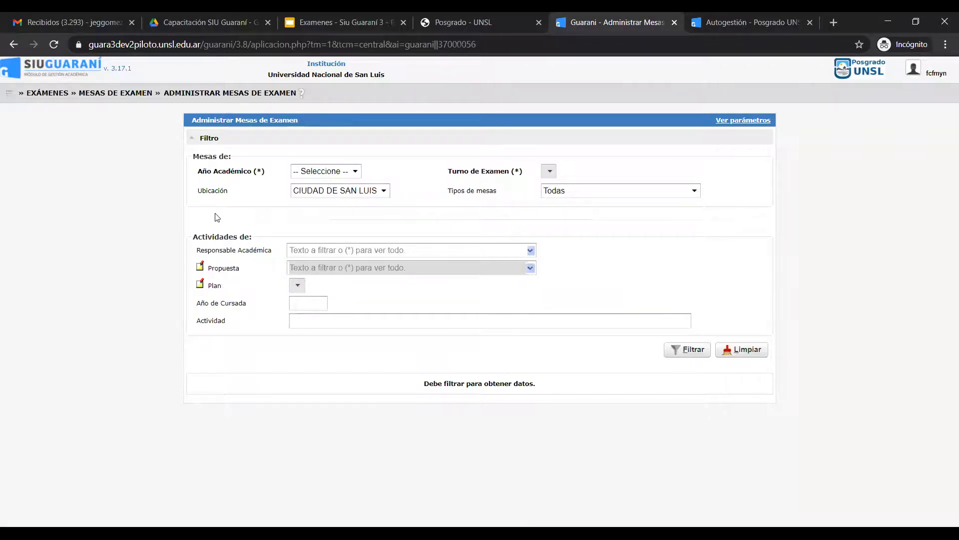
# Set the exam table filter to academic year 2020 and the exam turn Diciembre 2020.
pyautogui.click(355, 173)
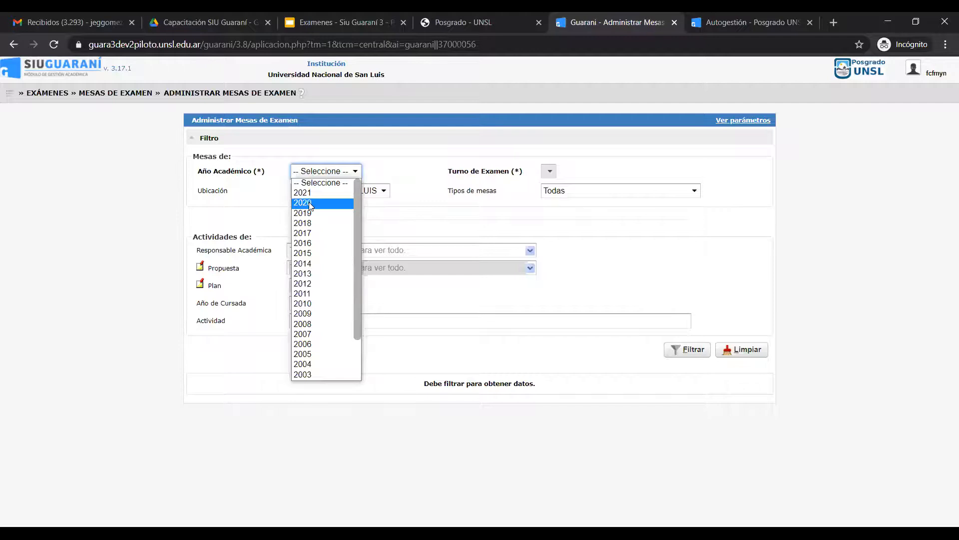
pyautogui.click(309, 202)
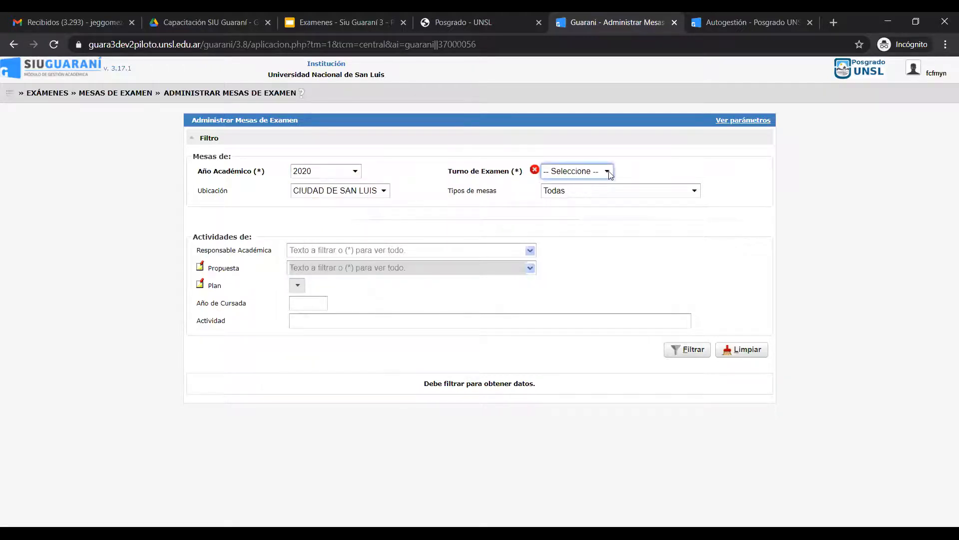
pyautogui.click(606, 173)
pyautogui.click(590, 192)
# Filter the activities by FACULTAD SIU GUARANÍ and the proposal LICENCIATURA EN CIENCIAS DE LA COMPUTACIÓN.
pyautogui.click(464, 250)
pyautogui.write('siu')
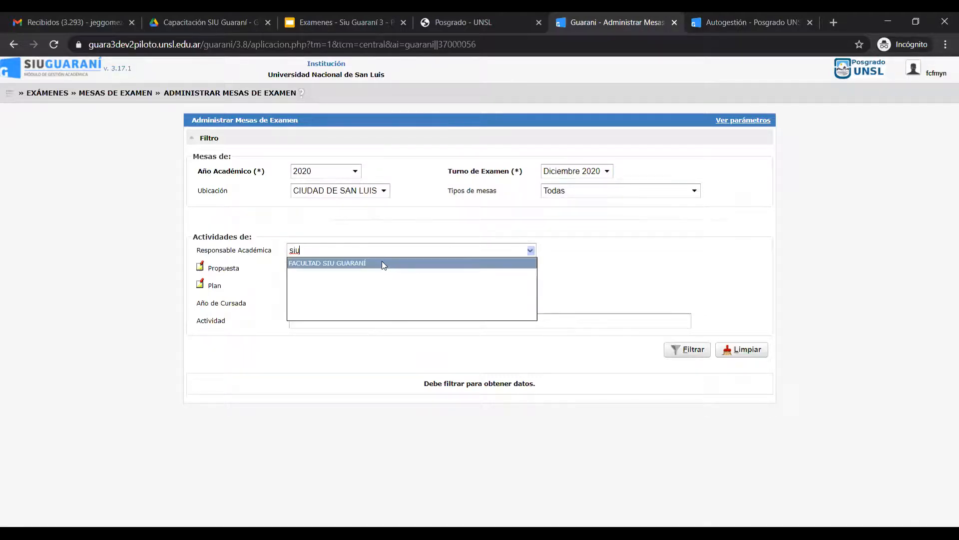
pyautogui.click(382, 263)
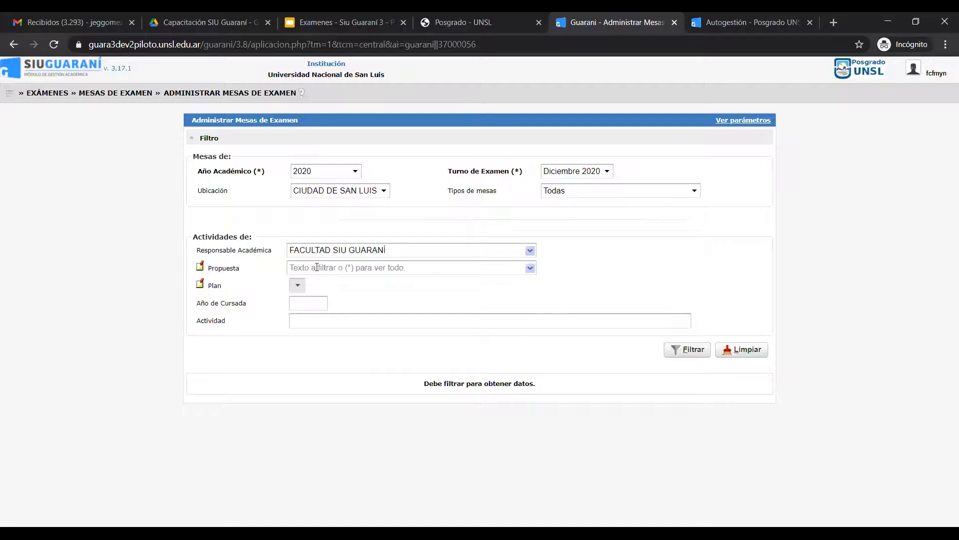
pyautogui.click(317, 267)
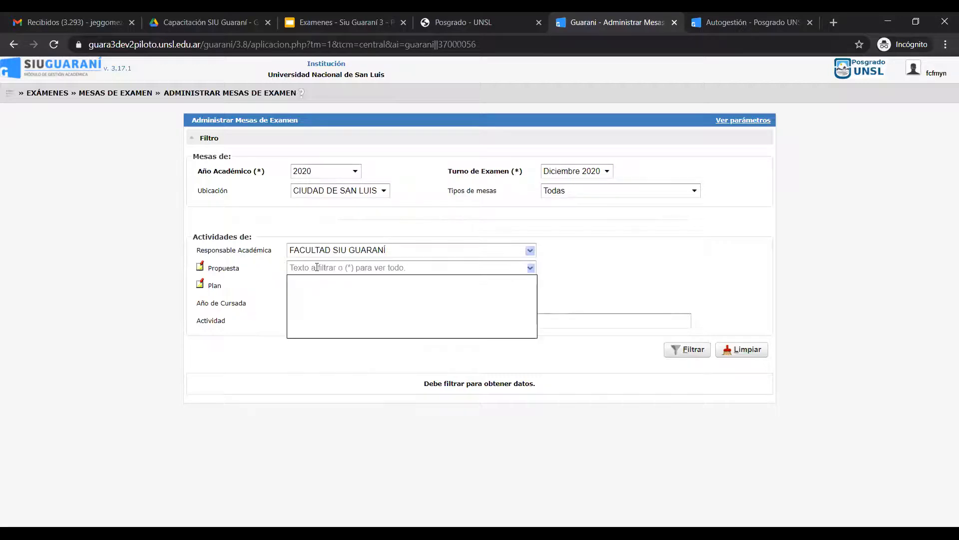
pyautogui.write('com')
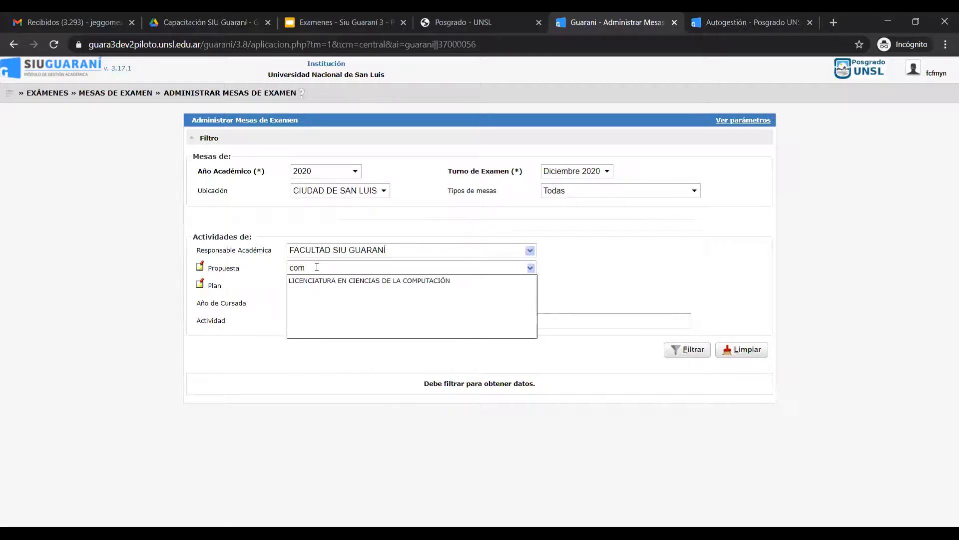
pyautogui.click(325, 281)
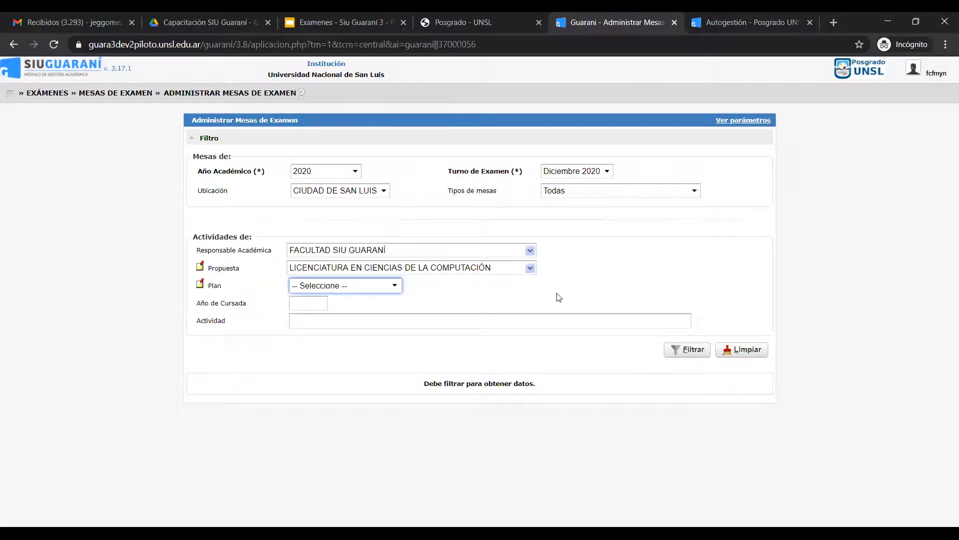
pyautogui.click(691, 353)
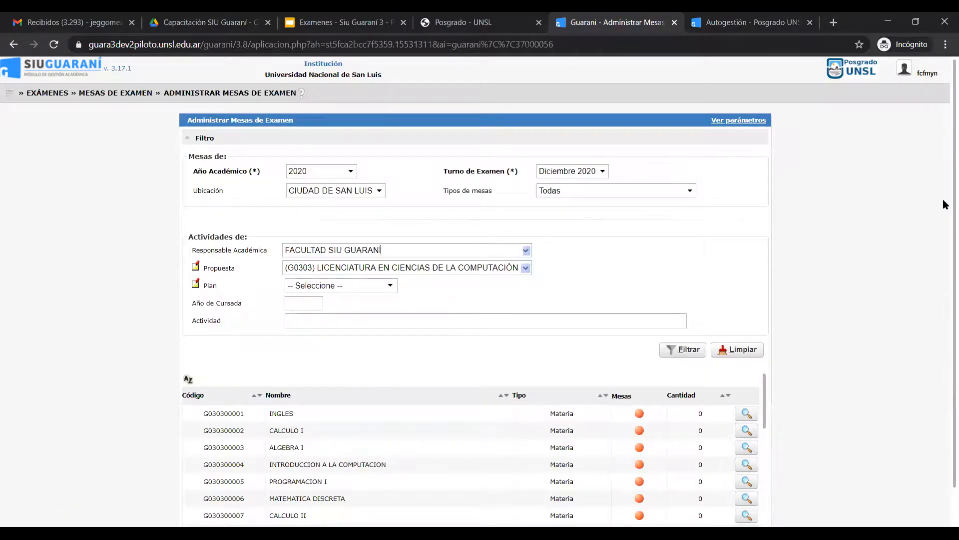
# Start a new exam table for CALCULO II named "Lic.Computaciòn", excluding the A distancia modality.
pyautogui.scroll(-1, 944, 215)
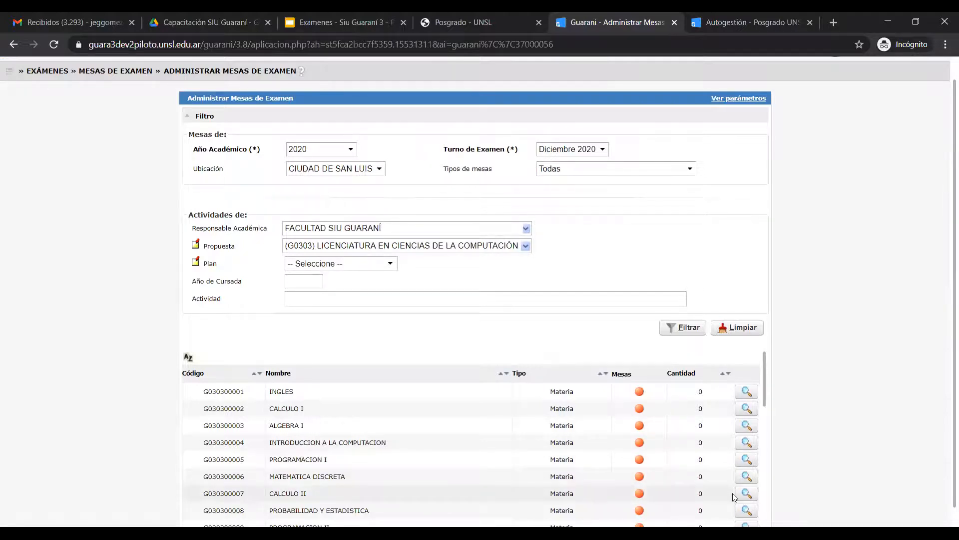
pyautogui.click(747, 493)
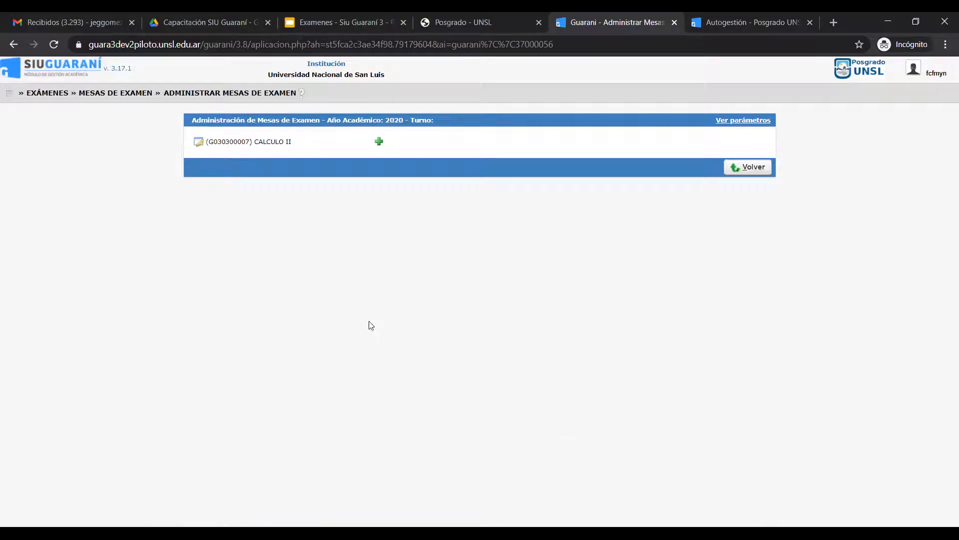
pyautogui.click(379, 142)
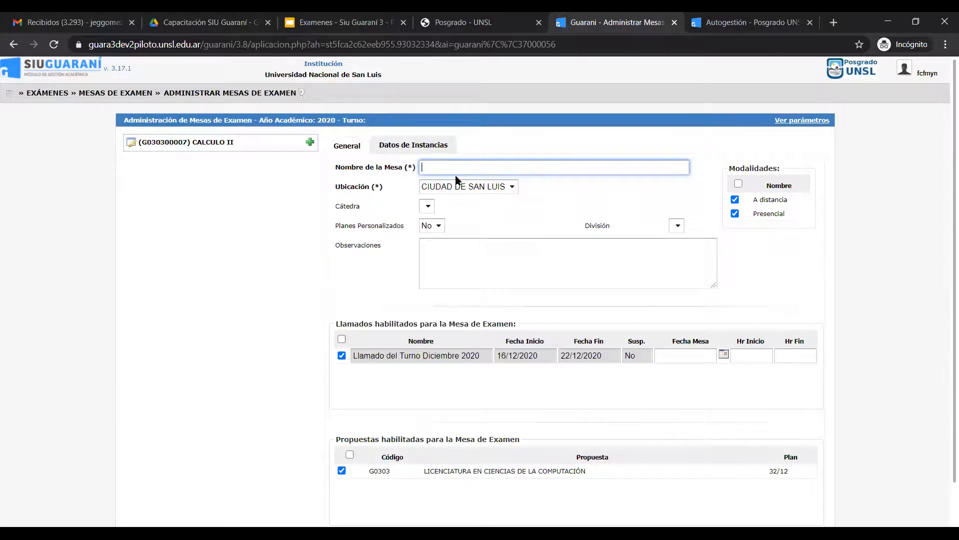
pyautogui.write('Lic.Computaciòn')
pyautogui.click(735, 200)
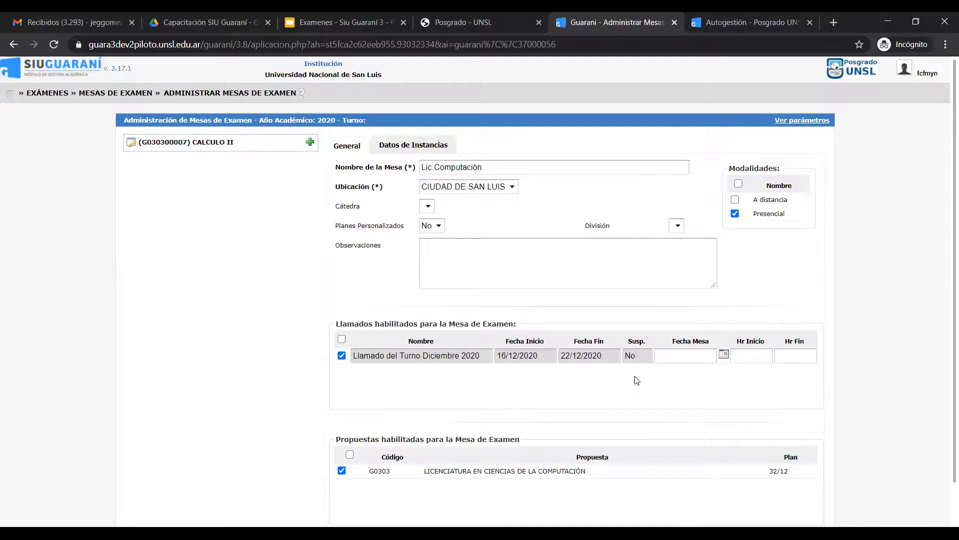
# Schedule the table for the Diciembre 2020 llamado on 17/12/2020, from 10:00 to 13:00.
pyautogui.click(667, 356)
pyautogui.write('17')
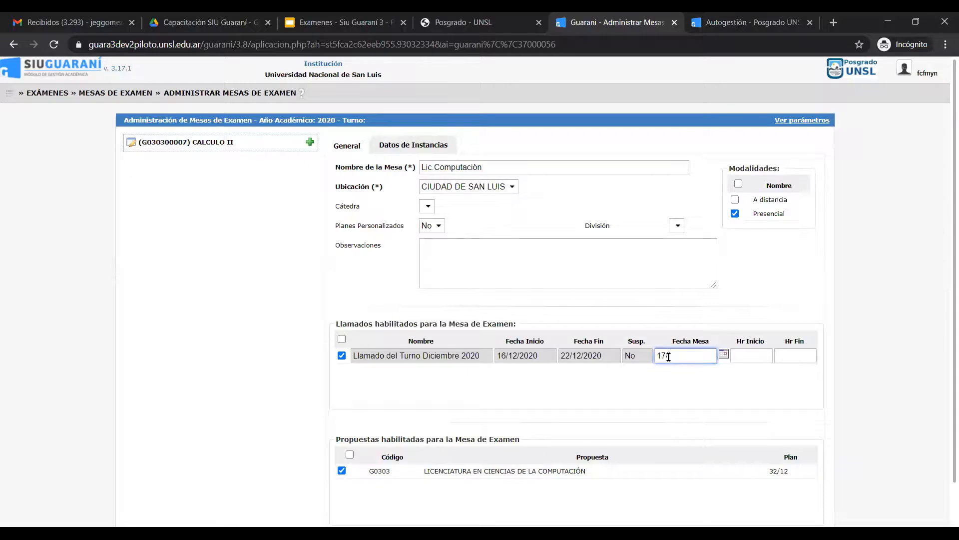
pyautogui.write('/12/2020')
pyautogui.press('Tab')
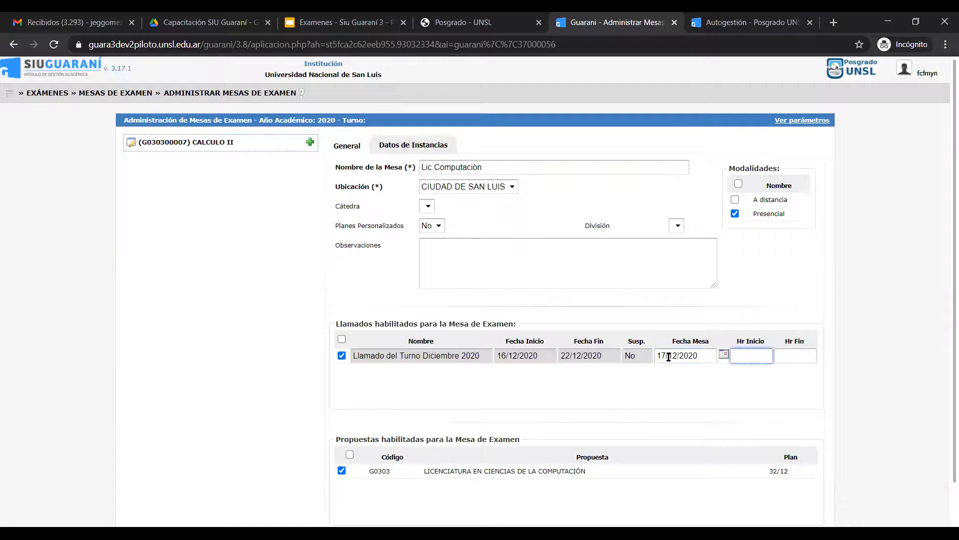
pyautogui.write('10:00')
pyautogui.press('Tab')
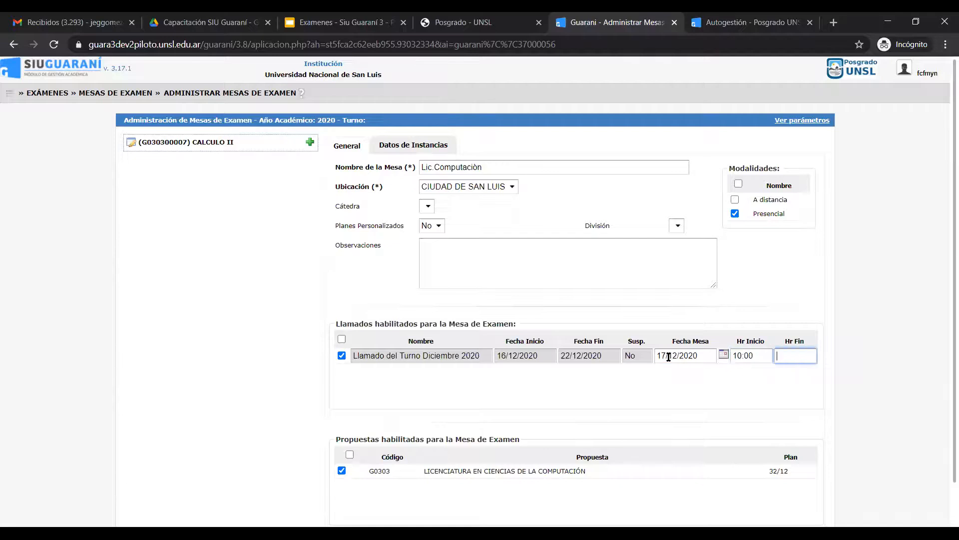
pyautogui.write('1300')
pyautogui.rightClick(936, 341)
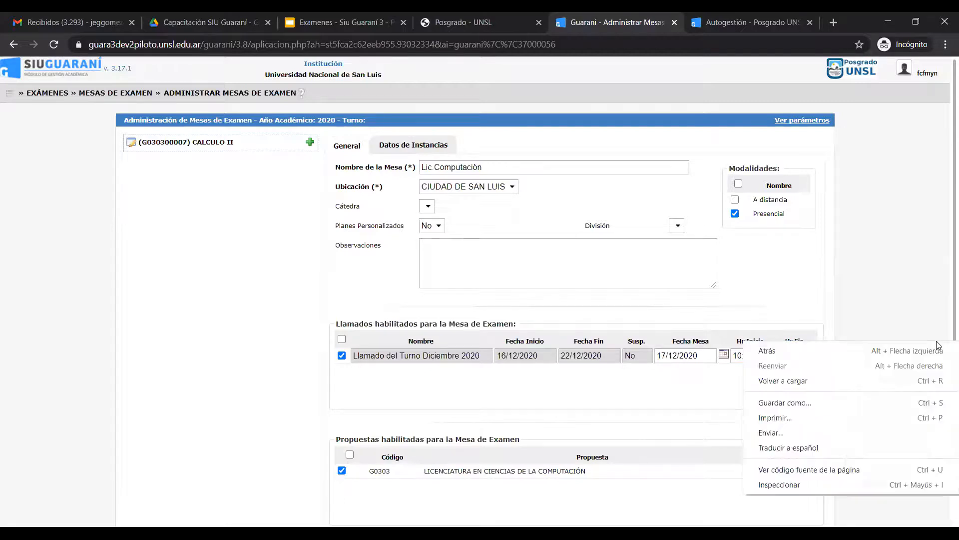
pyautogui.click(943, 316)
pyautogui.scroll(-2, 943, 316)
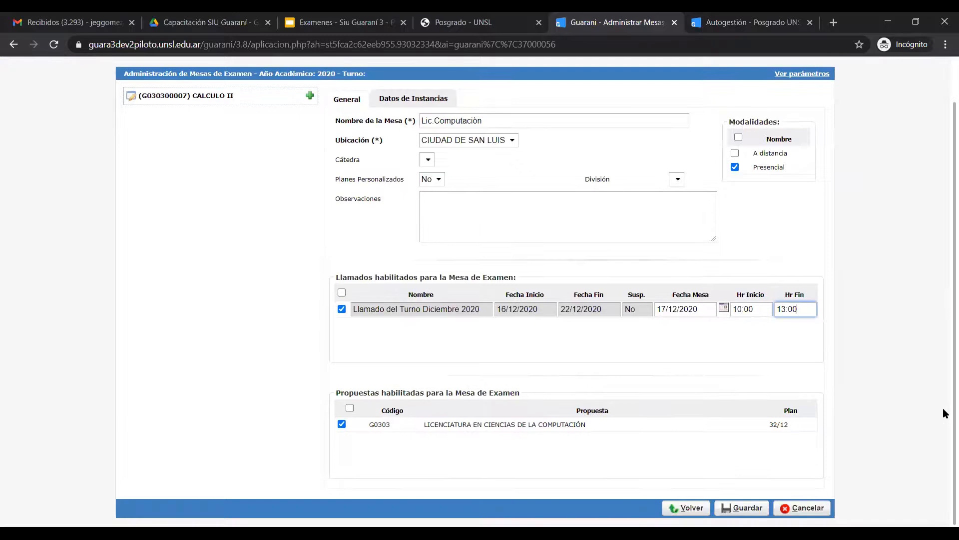
pyautogui.scroll(1, 945, 344)
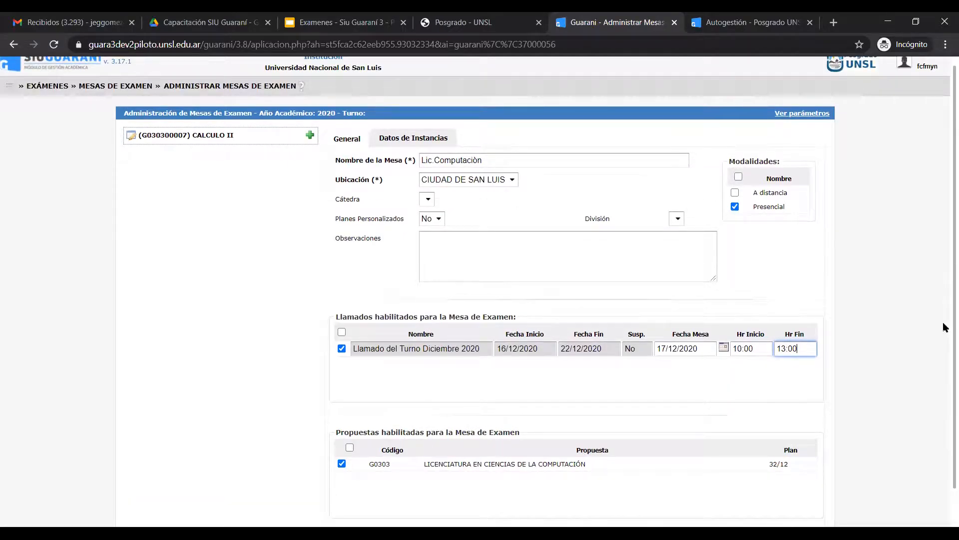
# Add the Libre and Regular instances to the exam table, keep "Escala de examen" as their grading scale, and save the table.
pyautogui.click(406, 139)
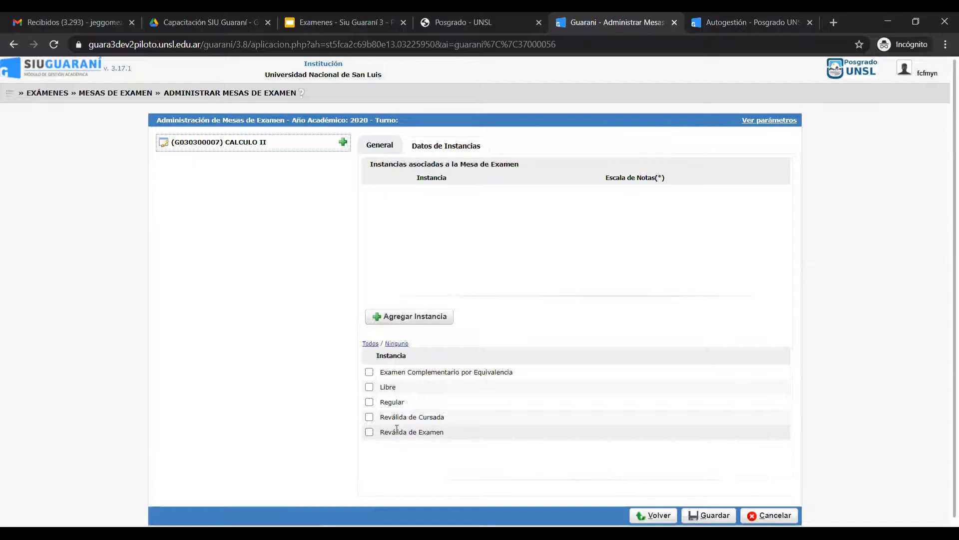
pyautogui.click(368, 387)
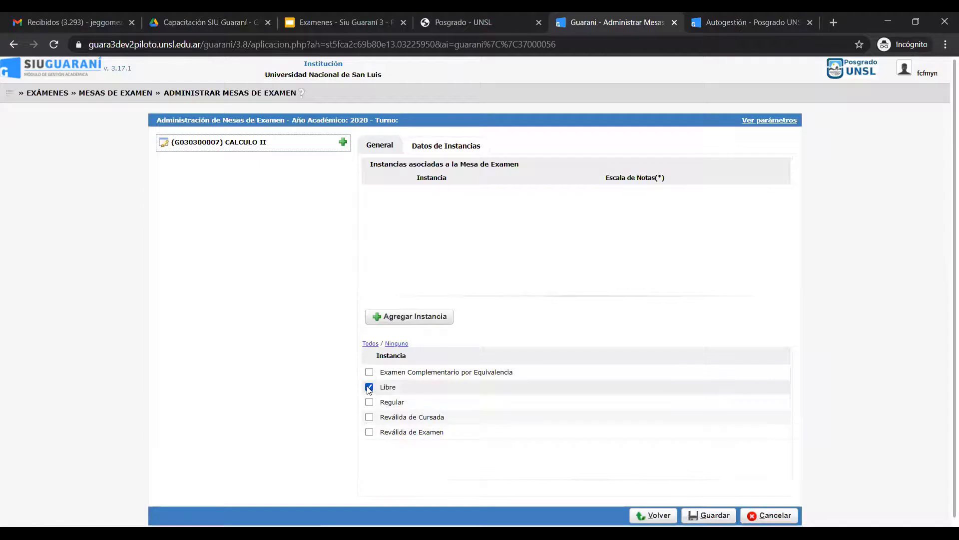
pyautogui.rightClick(370, 406)
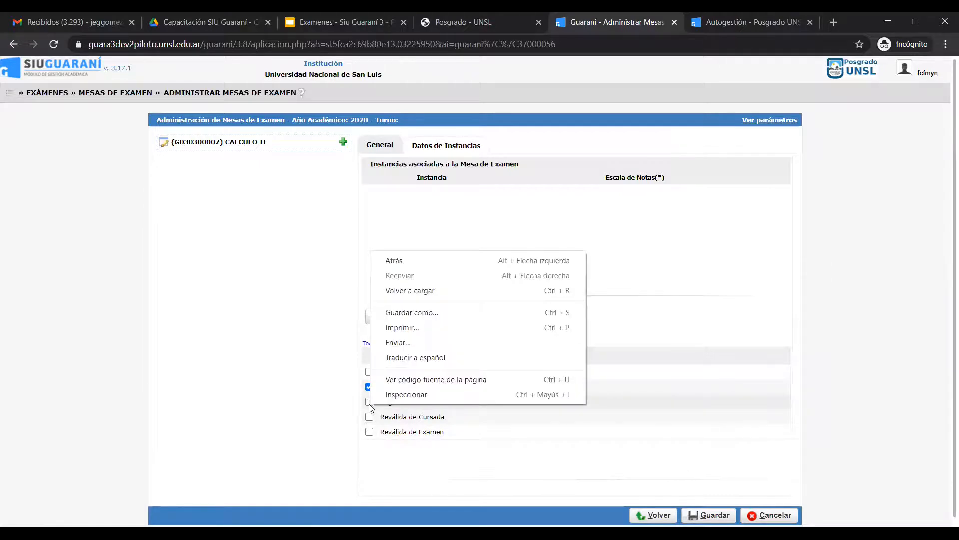
pyautogui.click(368, 404)
pyautogui.click(369, 403)
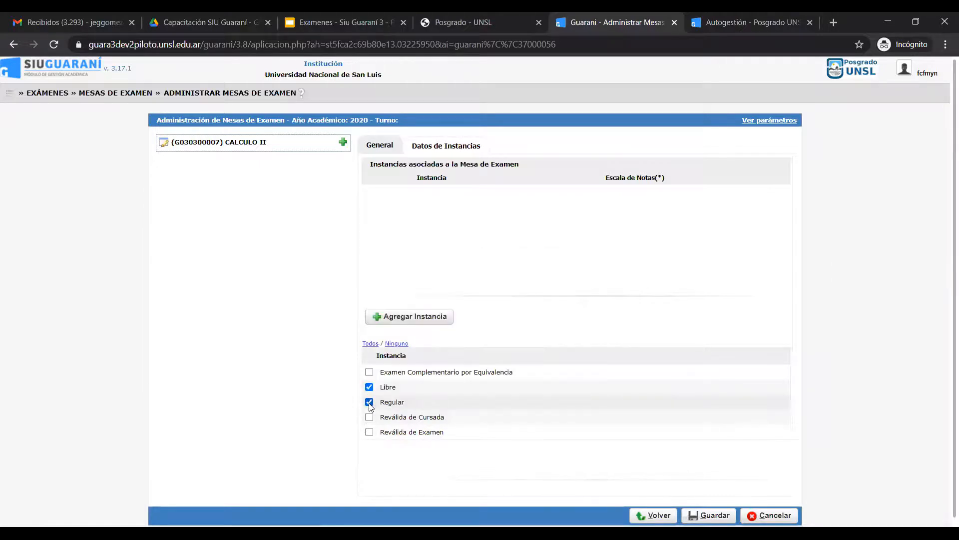
pyautogui.click(394, 317)
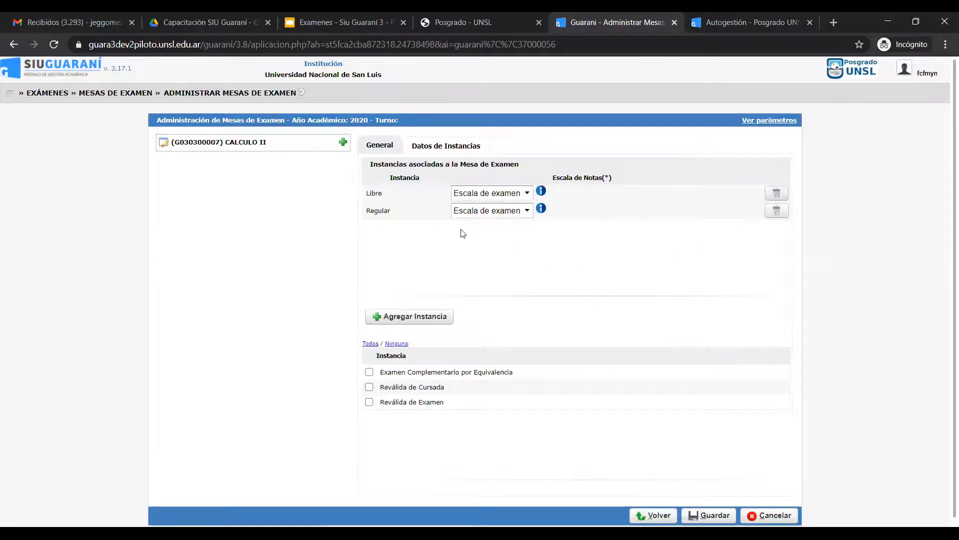
pyautogui.click(528, 195)
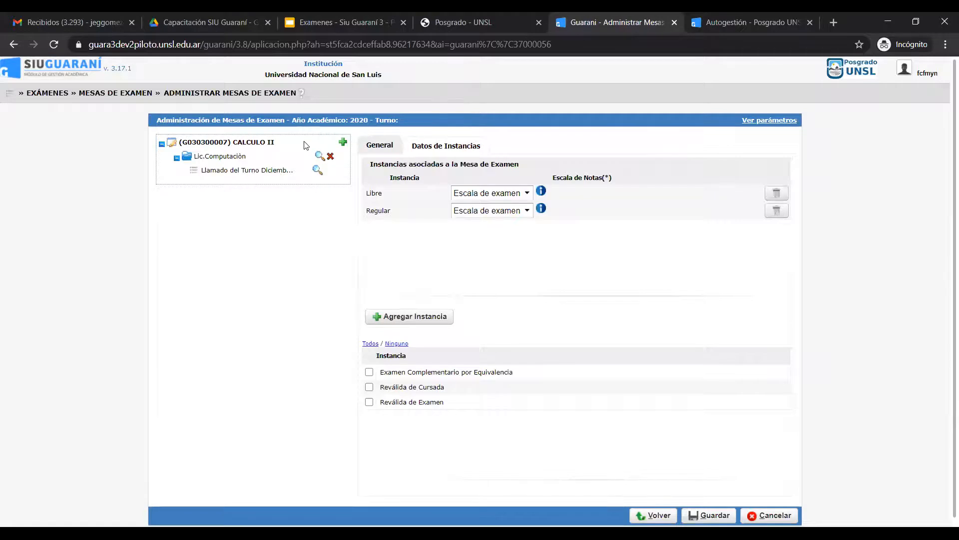
# Open the table's Diciembre 2020 llamado, filter the teachers by surname, and associate the matching teacher with it.
pyautogui.click(317, 170)
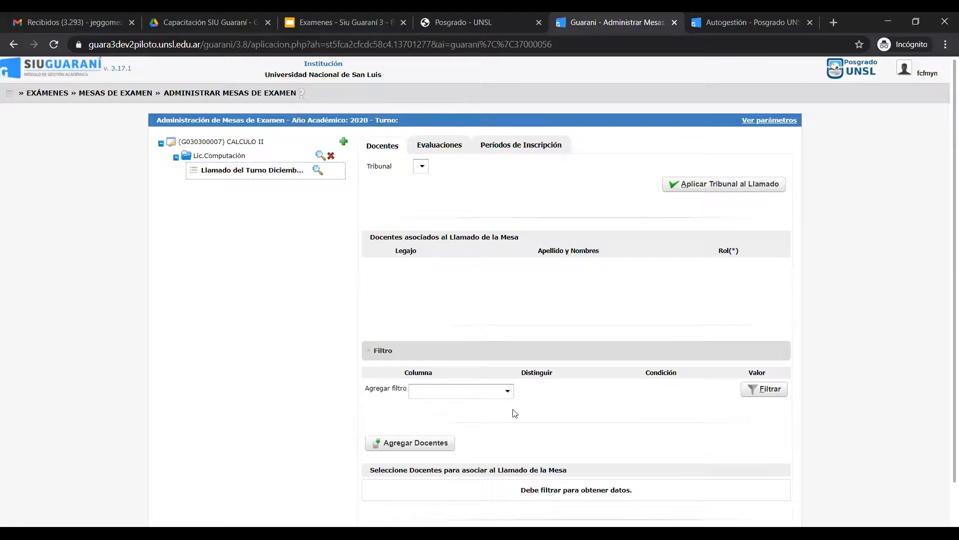
pyautogui.click(506, 391)
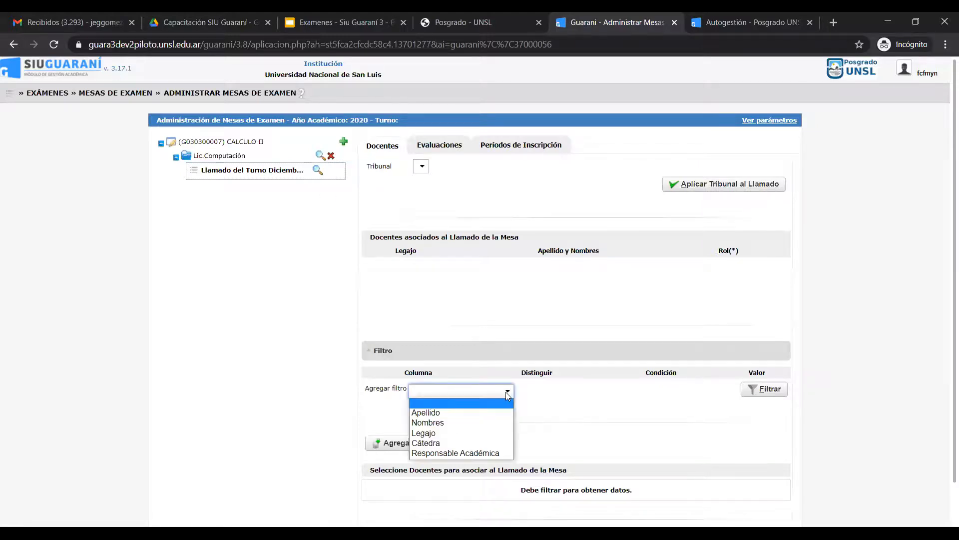
pyautogui.click(470, 412)
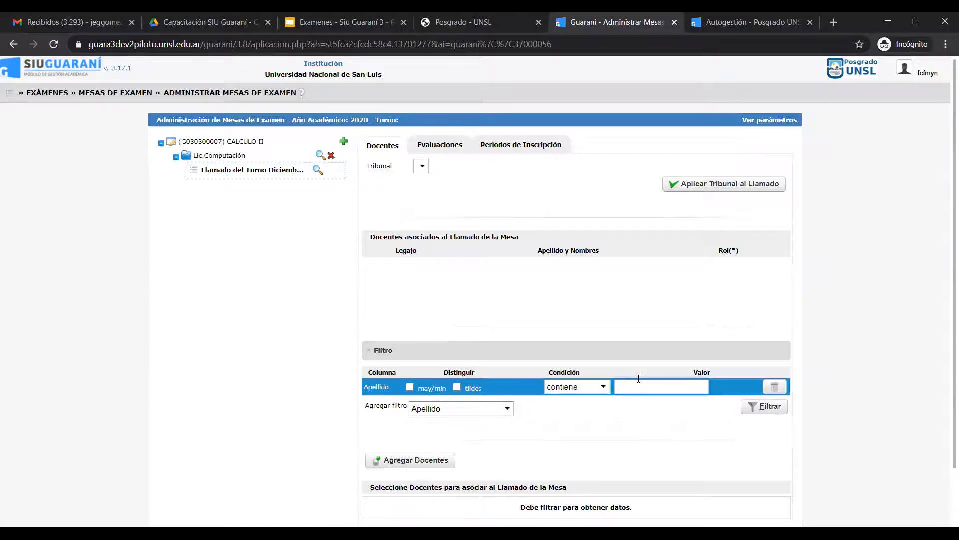
pyautogui.write('sosa')
pyautogui.click(764, 413)
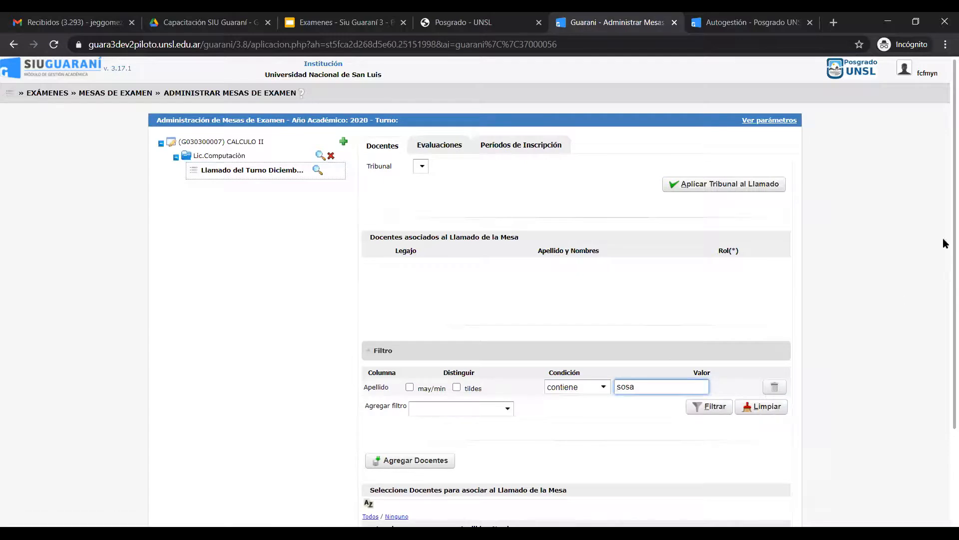
pyautogui.scroll(-3, 942, 345)
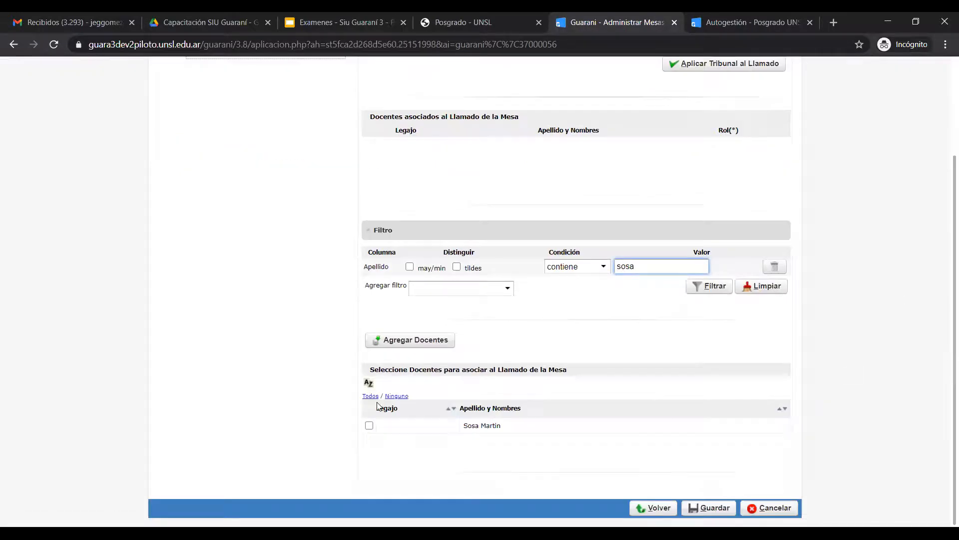
pyautogui.click(369, 425)
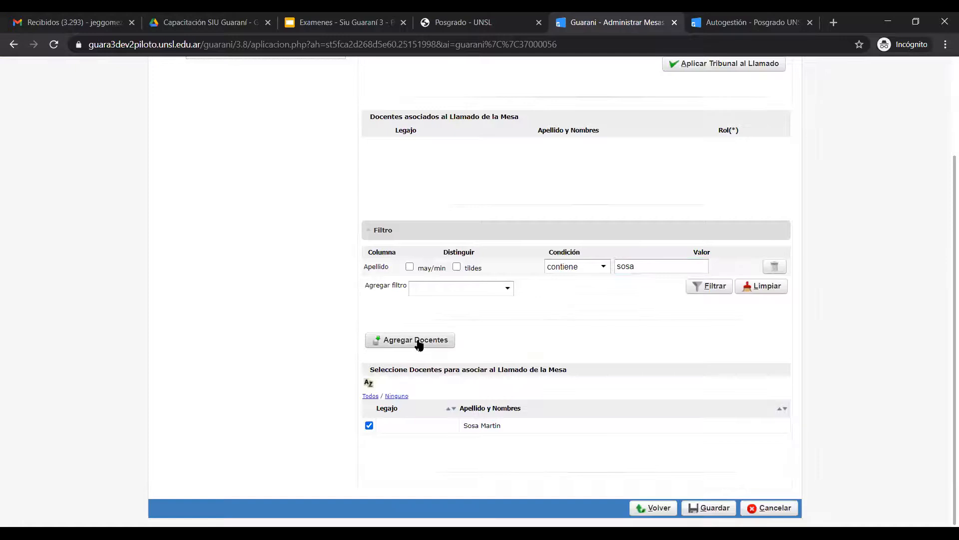
pyautogui.click(417, 340)
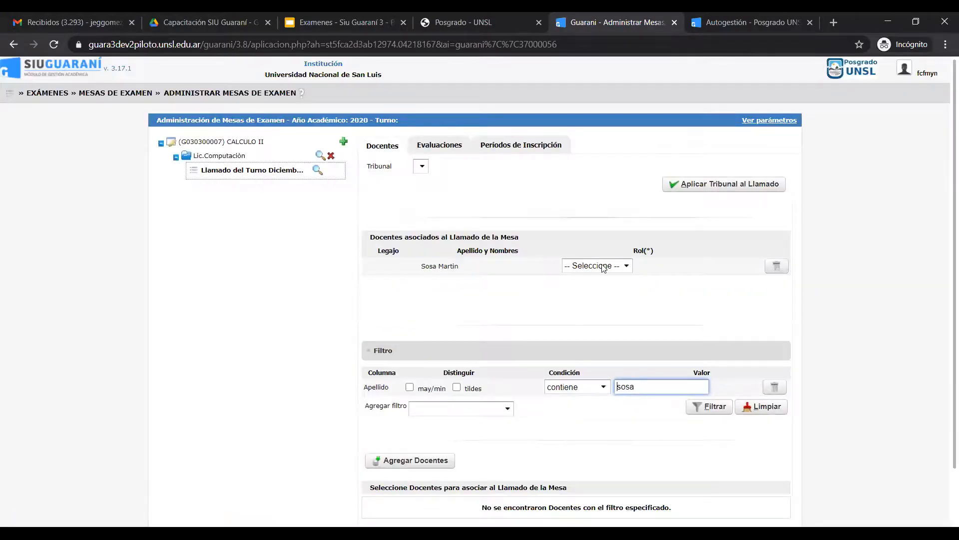
# Assign the Presidente role to the teacher associated with the llamado and check the available evaluation types.
pyautogui.click(626, 267)
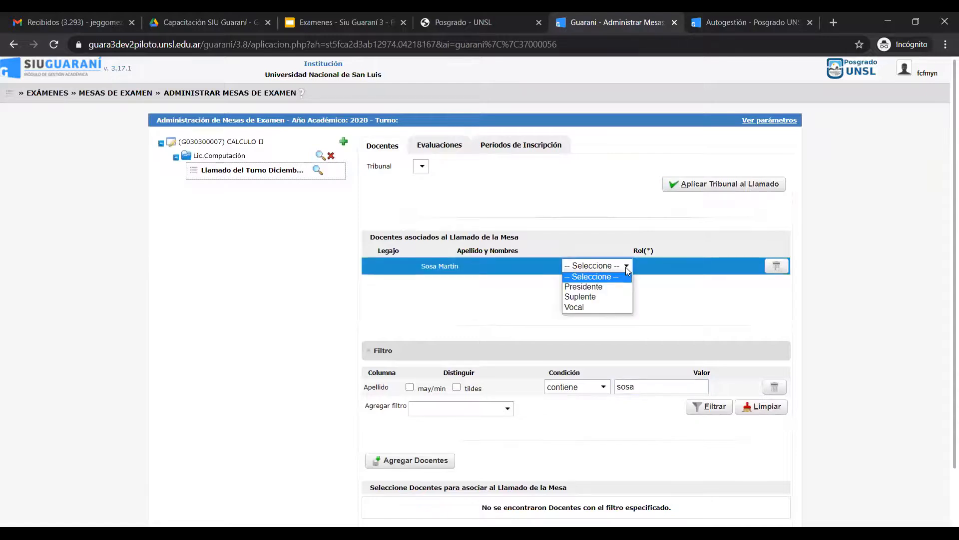
pyautogui.click(608, 288)
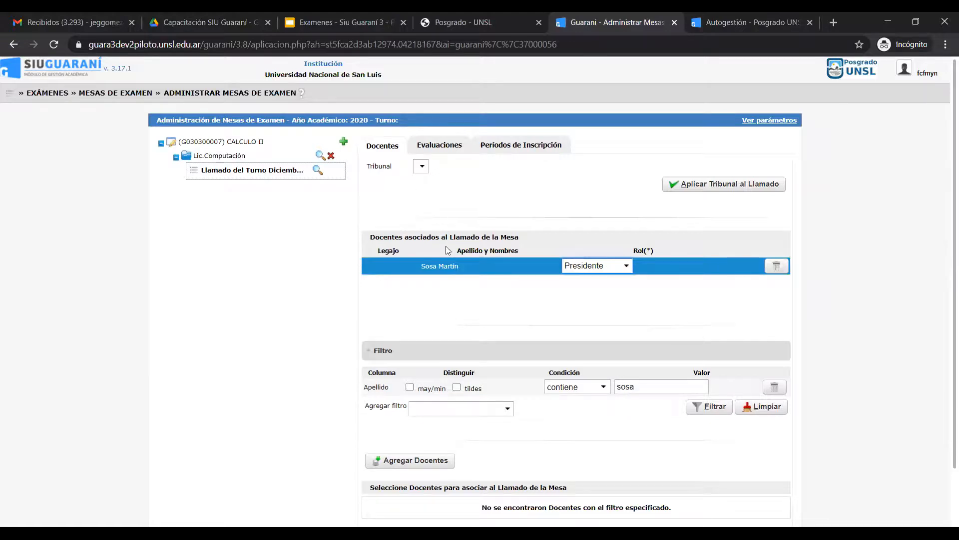
pyautogui.click(442, 149)
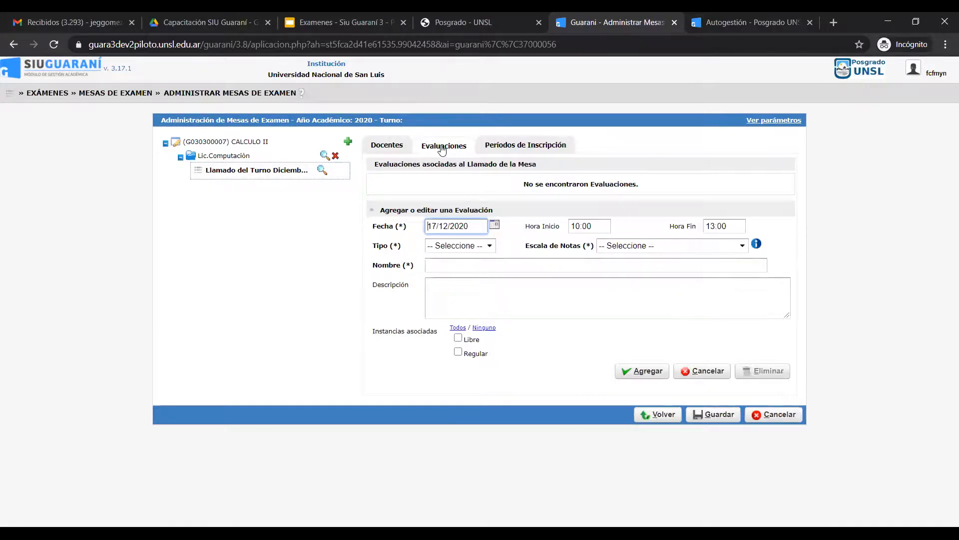
pyautogui.click(489, 246)
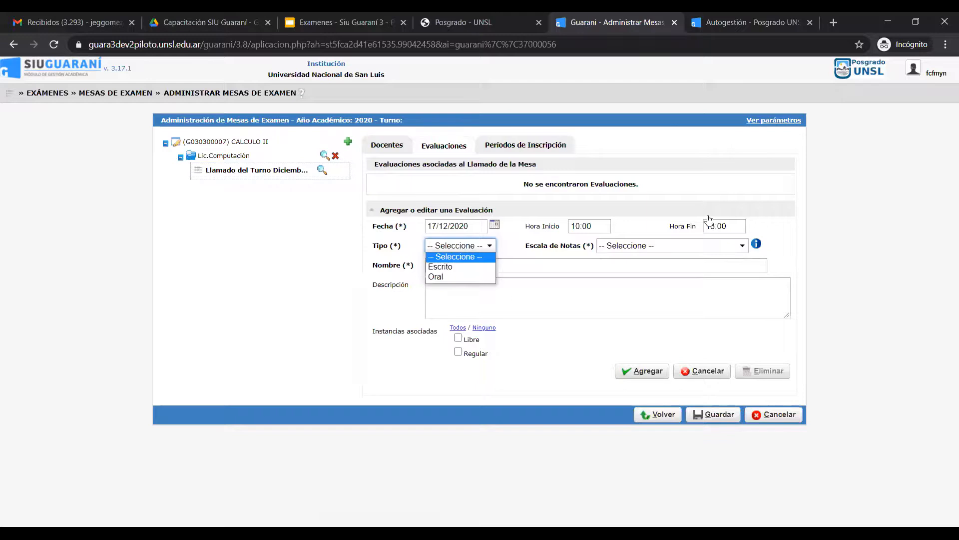
# Open an exception to the llamado's registration period and set its start to 04/12/2020 at 00:00.
pyautogui.click(537, 146)
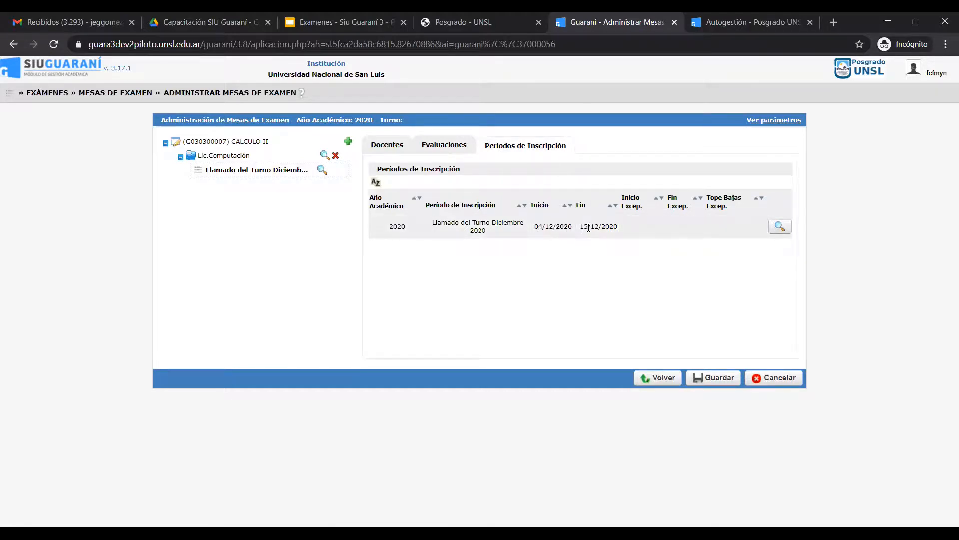
pyautogui.click(779, 229)
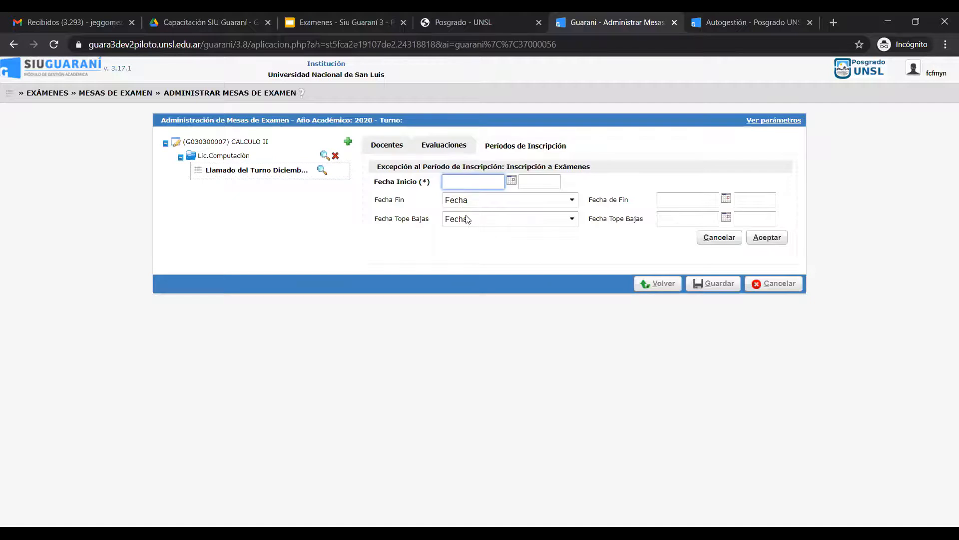
pyautogui.write('04/12/2020')
pyautogui.press('Tab')
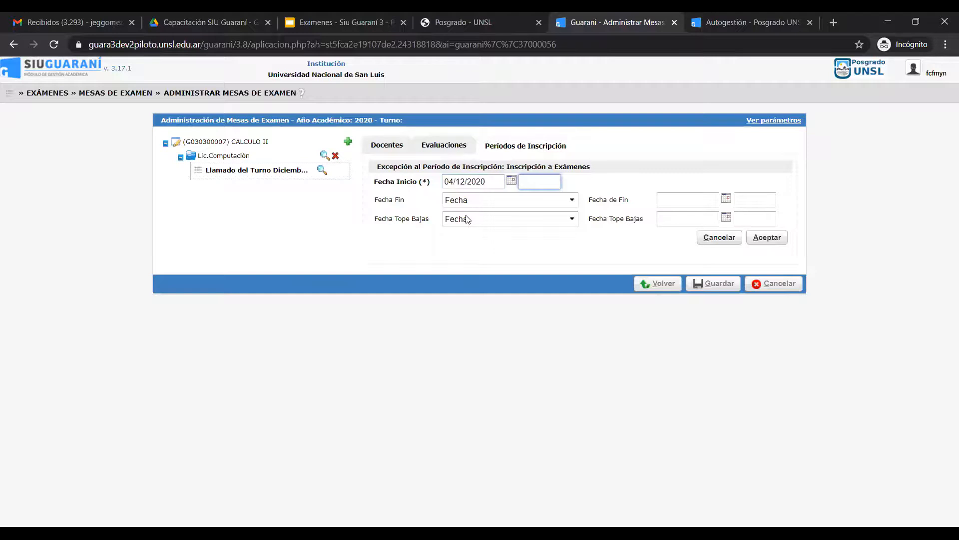
pyautogui.write('00:00')
# Set the exception's registration end and drop deadline to 1 day before each table, accept it, and save the llamado.
pyautogui.click(576, 201)
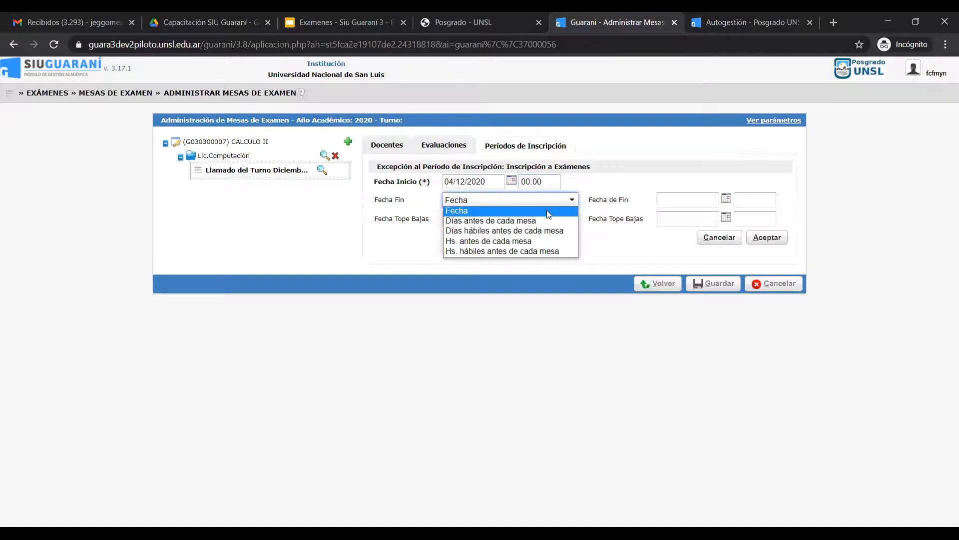
pyautogui.click(528, 222)
pyautogui.click(699, 200)
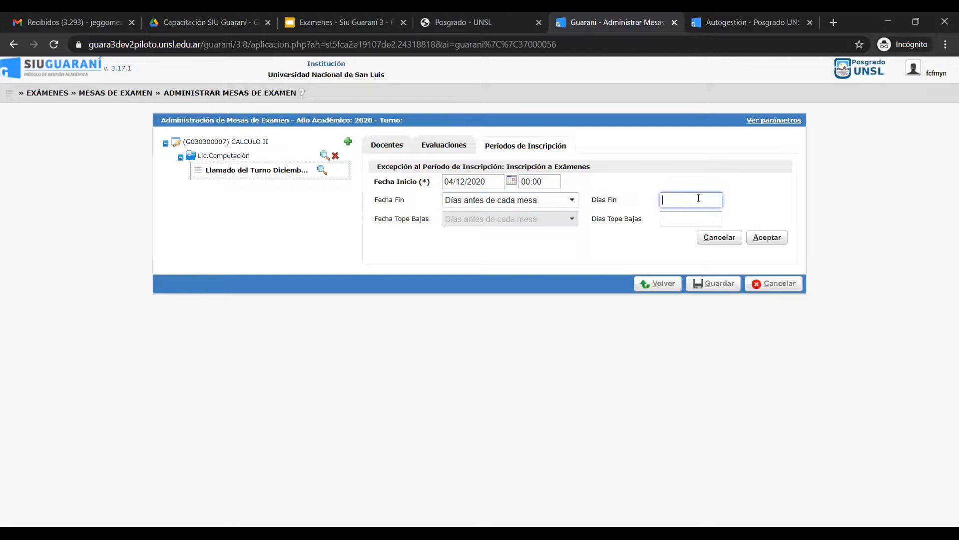
pyautogui.write('2')
pyautogui.press('BackSpace')
pyautogui.click(683, 219)
pyautogui.write('1')
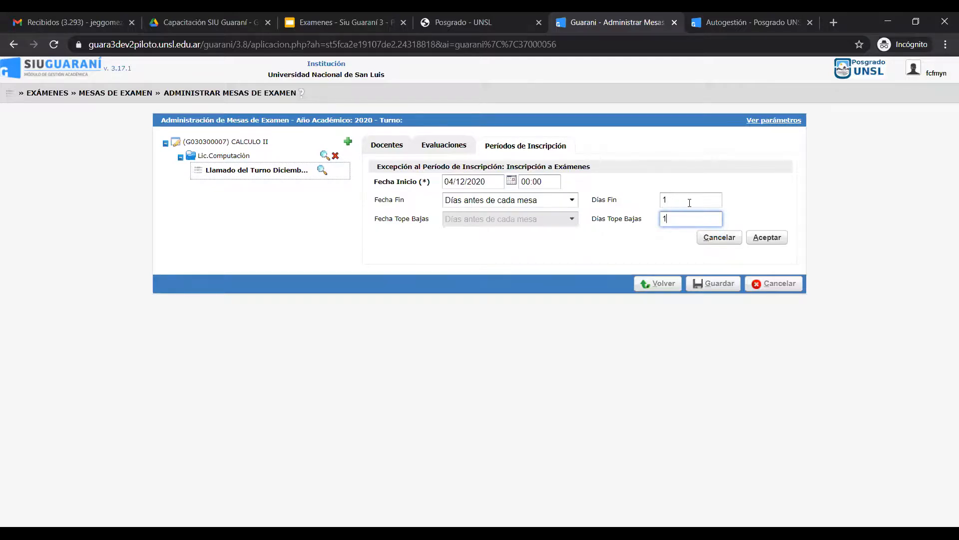
pyautogui.click(767, 238)
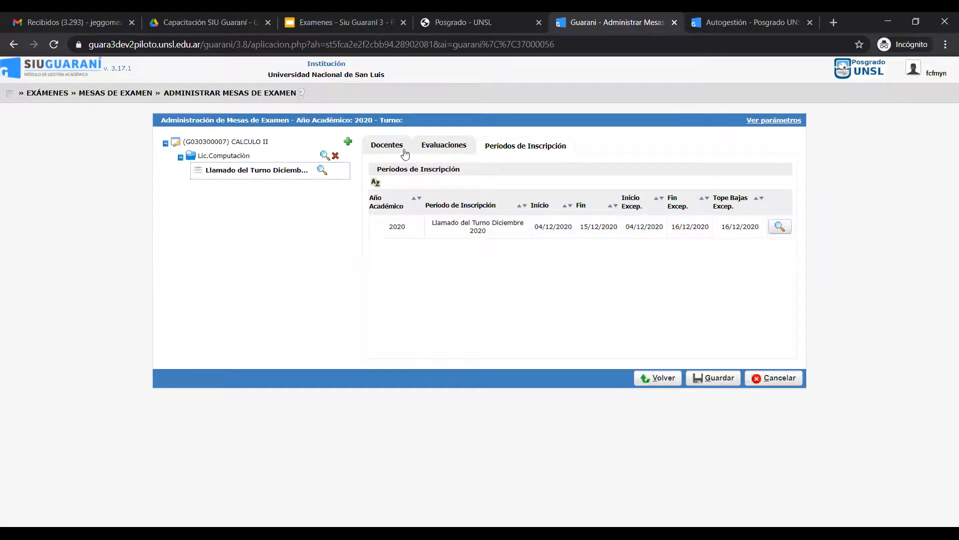
pyautogui.click(704, 379)
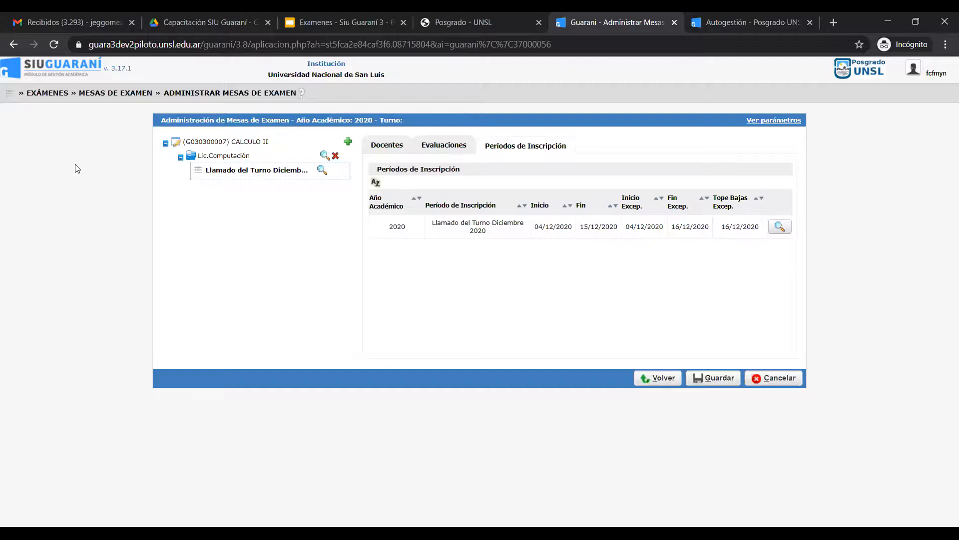
# Start an exam registration, filter students by identification number, and choose the student's LICENCIATURA EN CIENCIAS DE LA COMPUTACIÓN record.
pyautogui.click(9, 95)
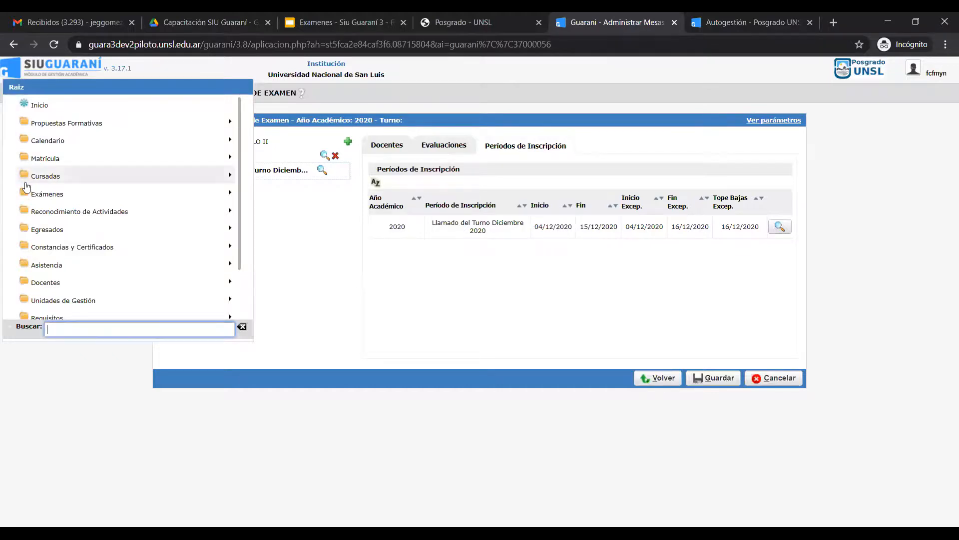
pyautogui.click(37, 194)
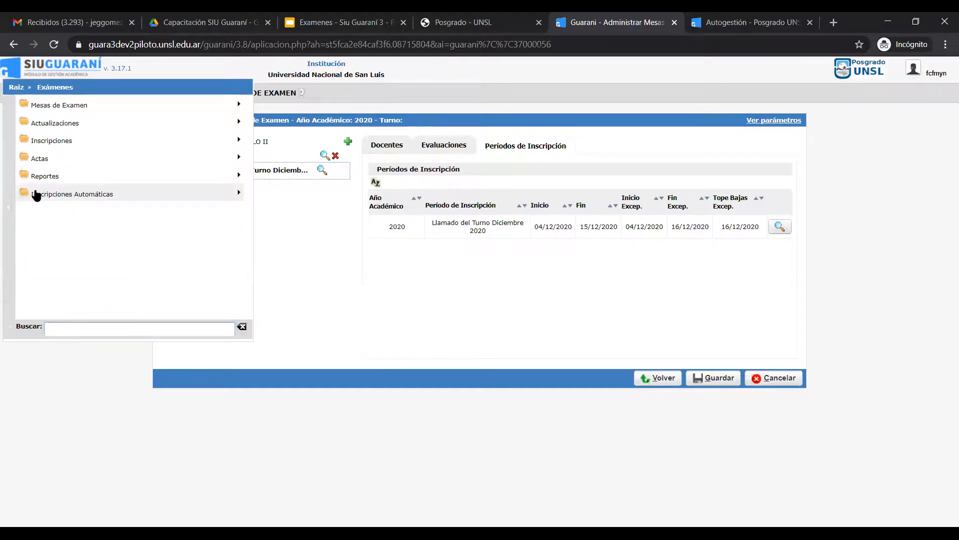
pyautogui.click(45, 142)
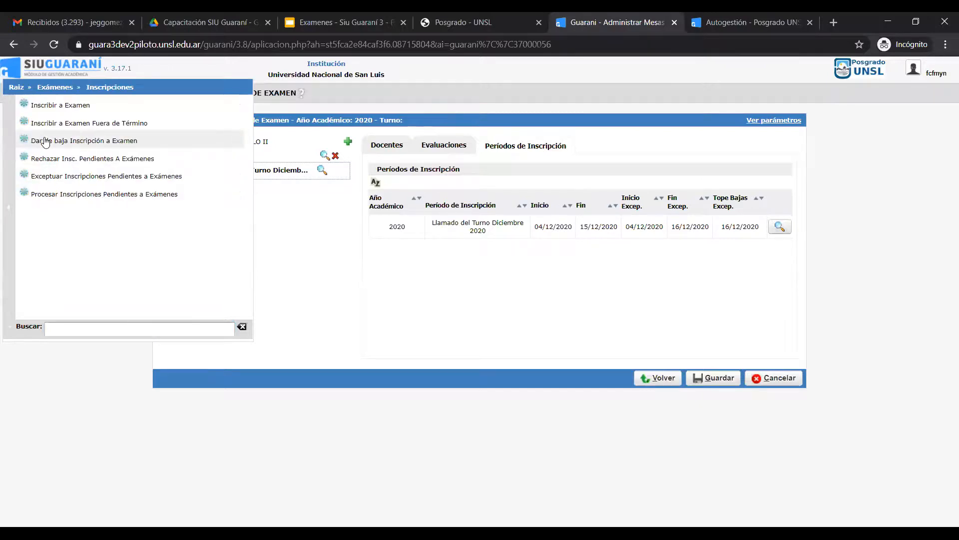
pyautogui.click(63, 109)
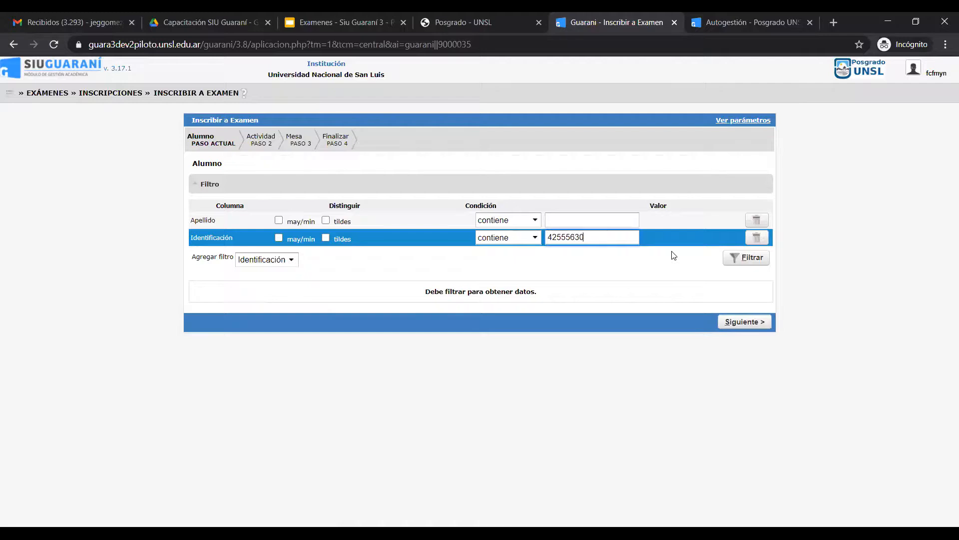
pyautogui.click(730, 260)
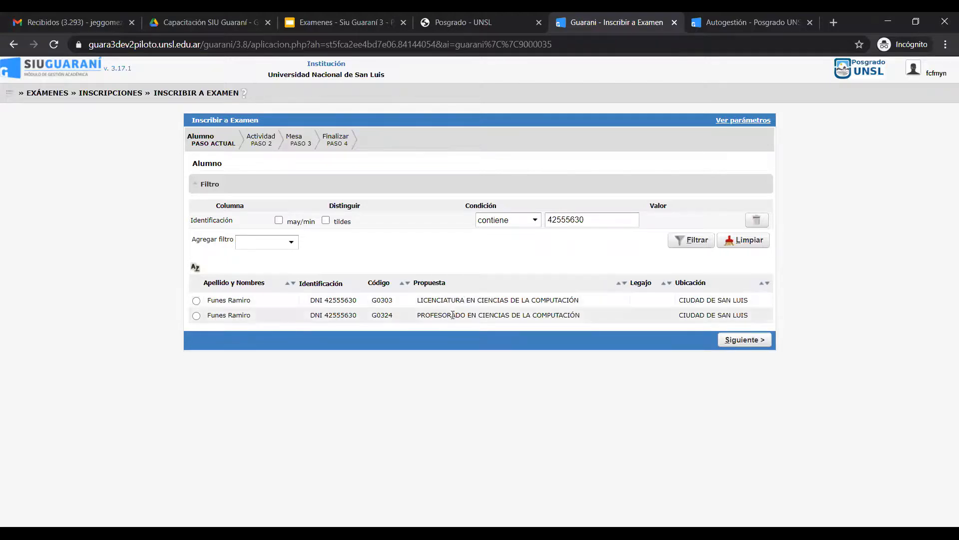
pyautogui.click(196, 300)
pyautogui.click(758, 344)
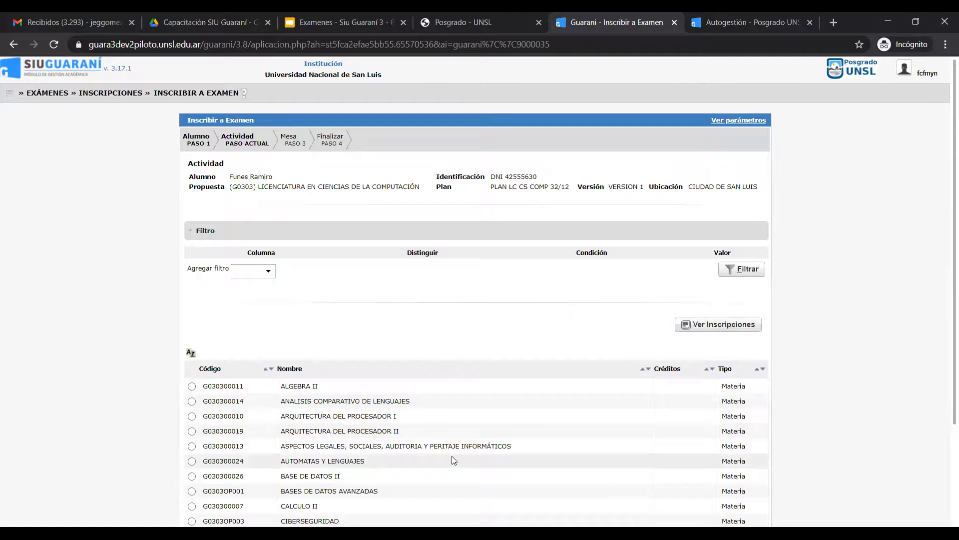
# Choose CALCULO II as the activity and the Lic.Computaciòn table of the Diciembre 2020 turn for the registration.
pyautogui.click(192, 506)
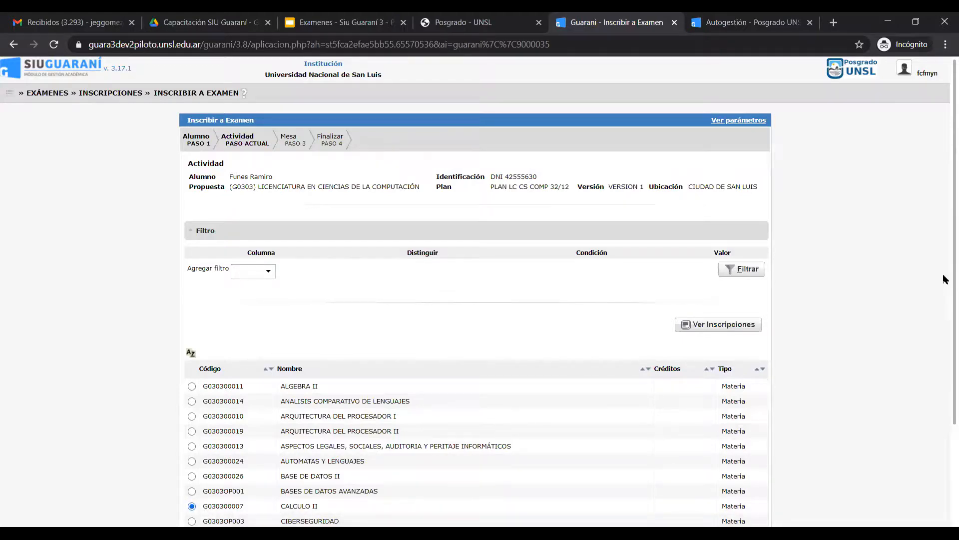
pyautogui.scroll(-3, 944, 279)
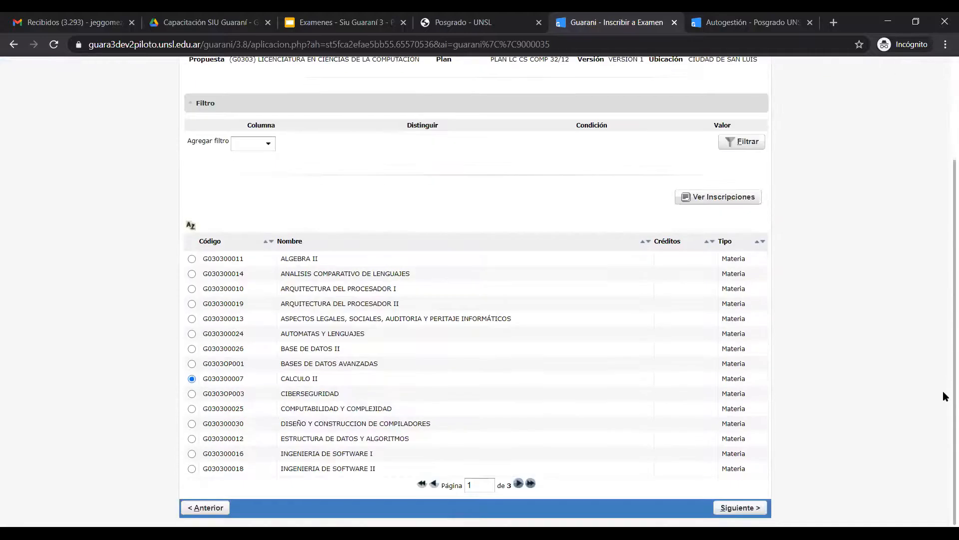
pyautogui.click(738, 508)
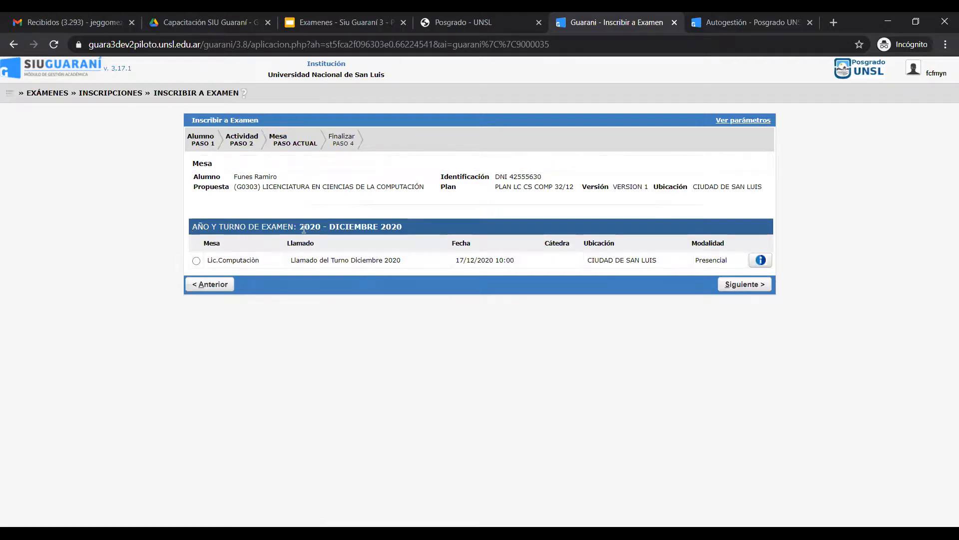
pyautogui.click(196, 261)
pyautogui.click(742, 282)
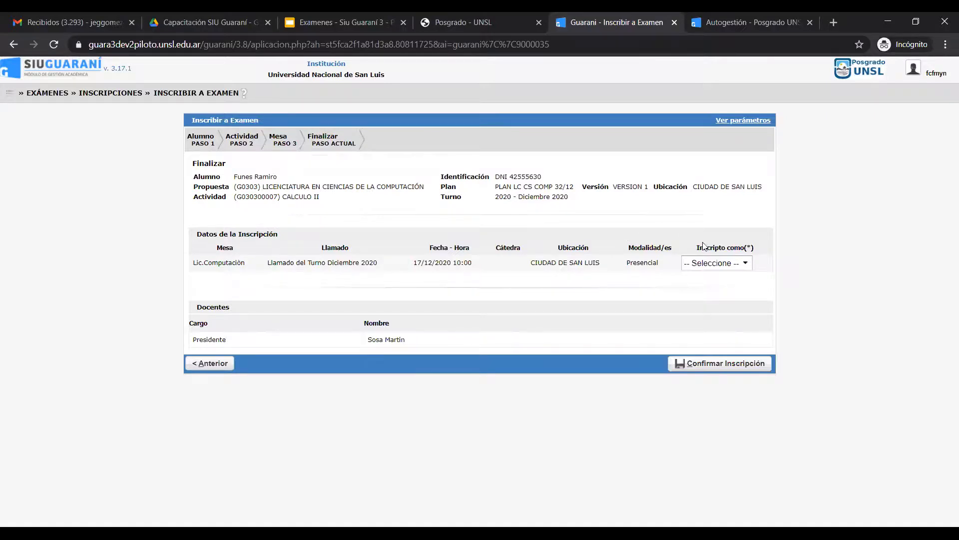
# Register the student as Libre for the CALCULO II exam, confirm the registration, and download its receipt.
pyautogui.click(749, 265)
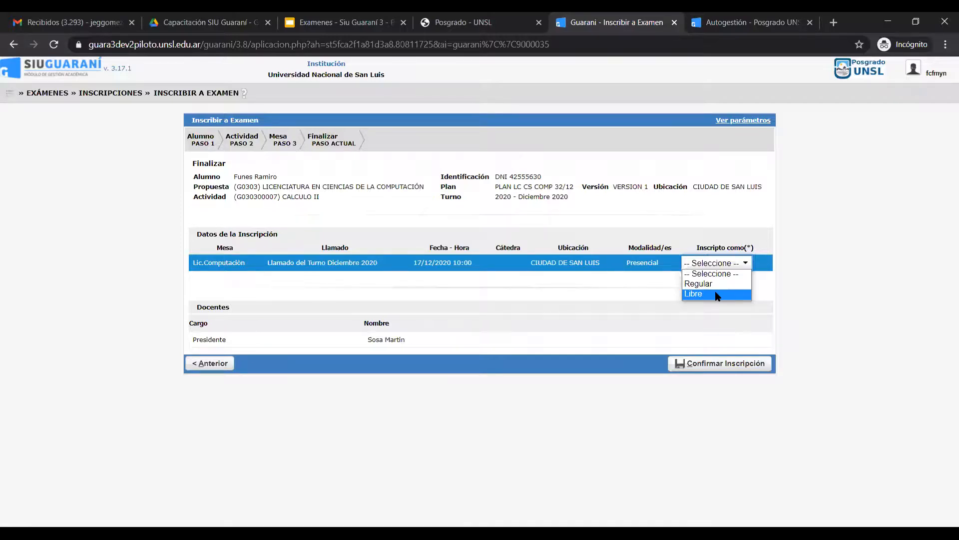
pyautogui.click(716, 294)
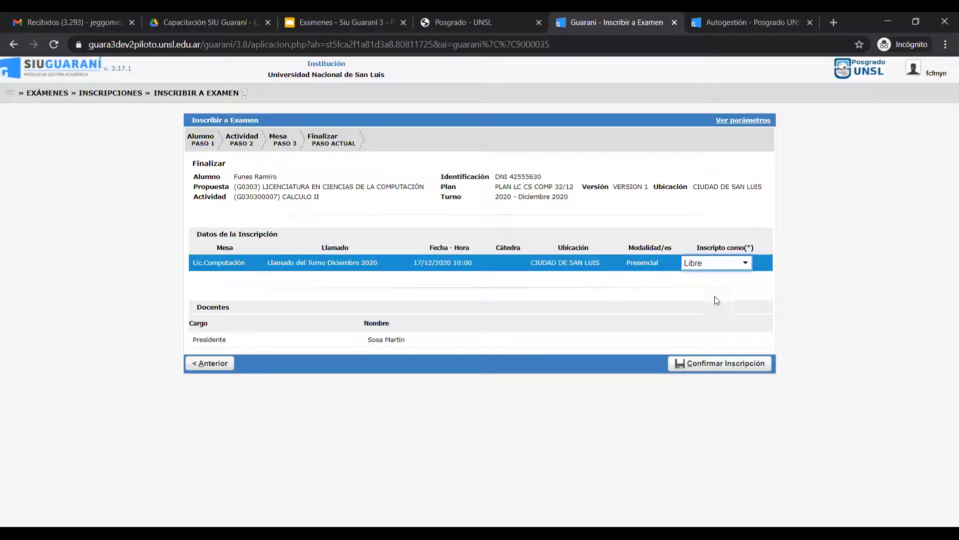
pyautogui.click(713, 365)
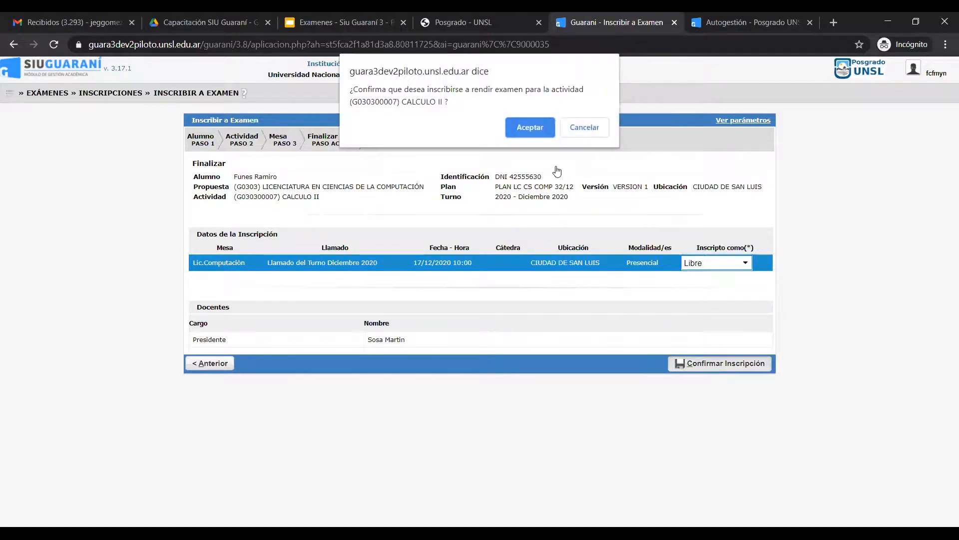
pyautogui.click(525, 127)
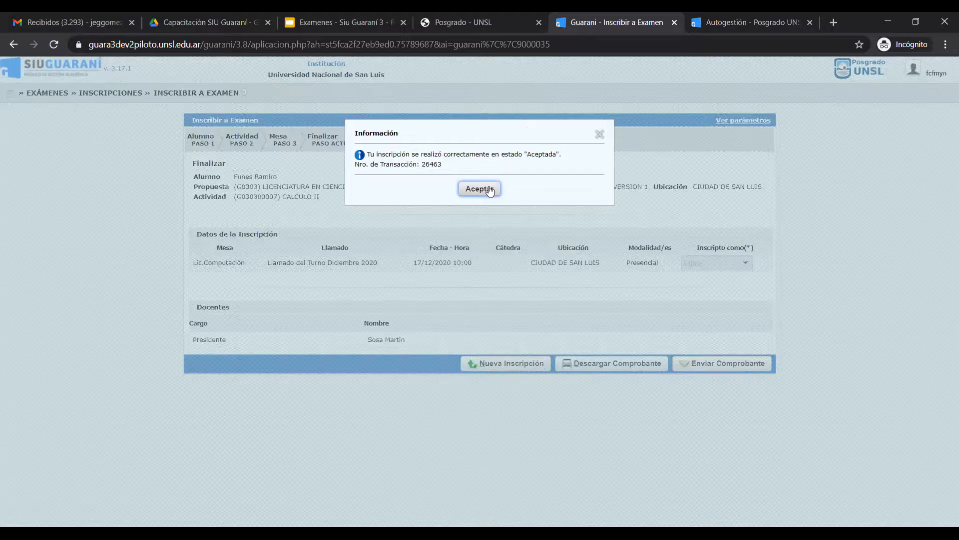
pyautogui.click(480, 189)
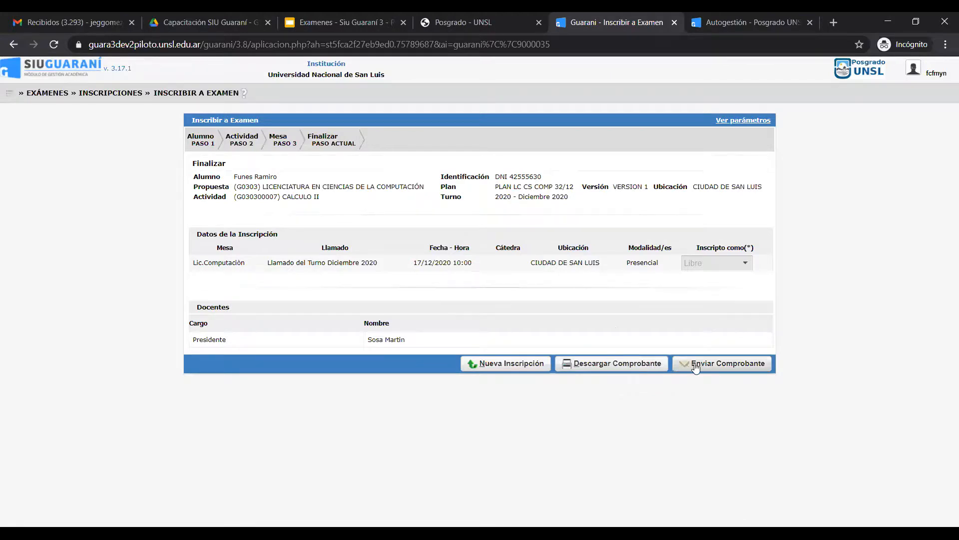
pyautogui.click(614, 365)
# Open the Reporte de Inscripciones a Exámenes.
pyautogui.click(7, 95)
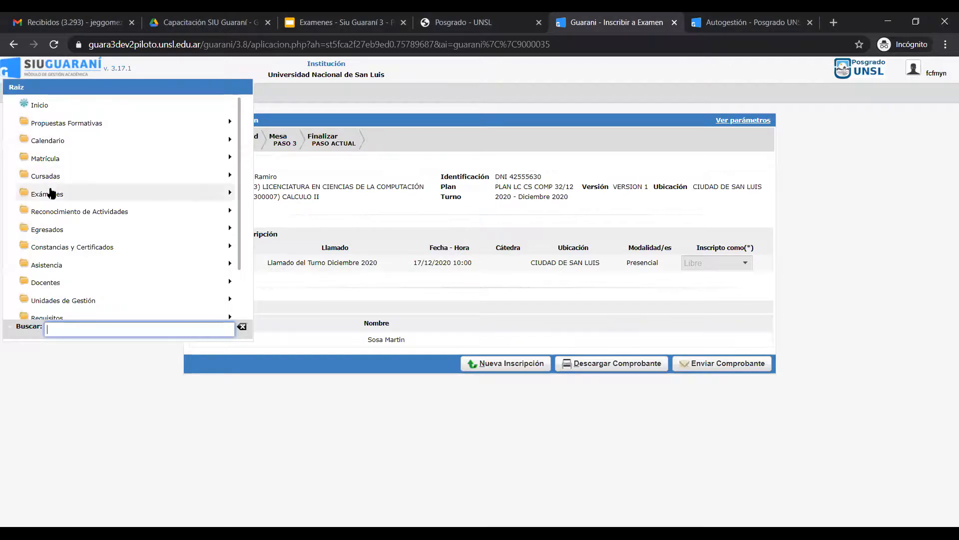
pyautogui.click(52, 194)
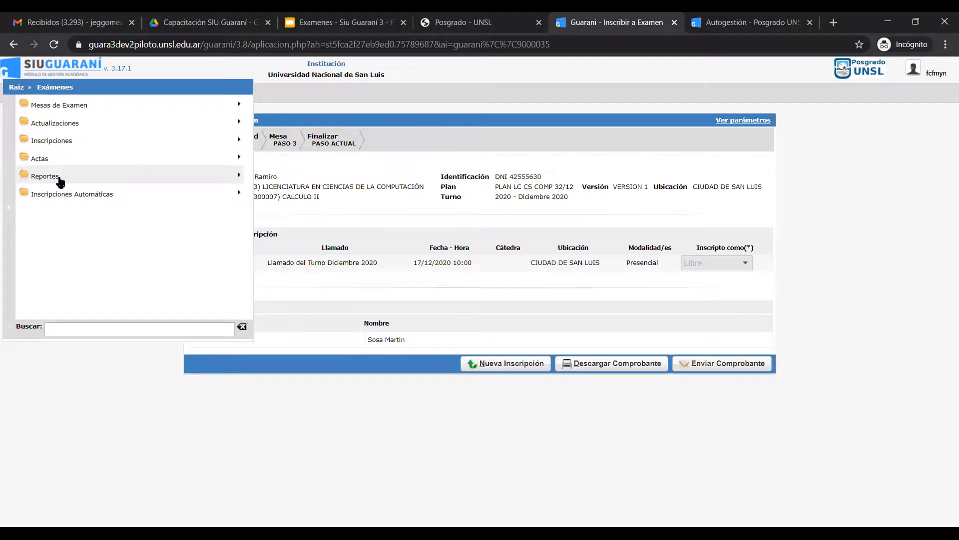
pyautogui.click(59, 179)
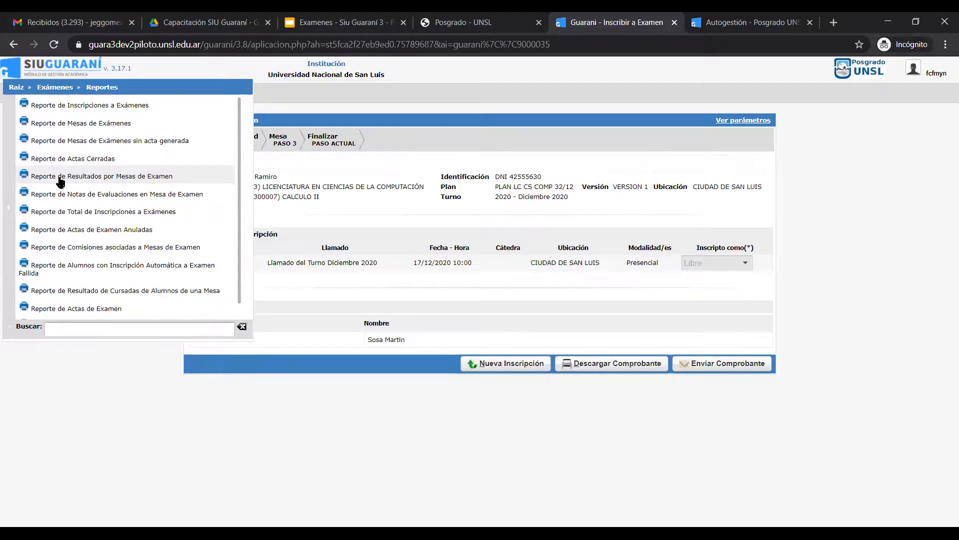
pyautogui.click(74, 106)
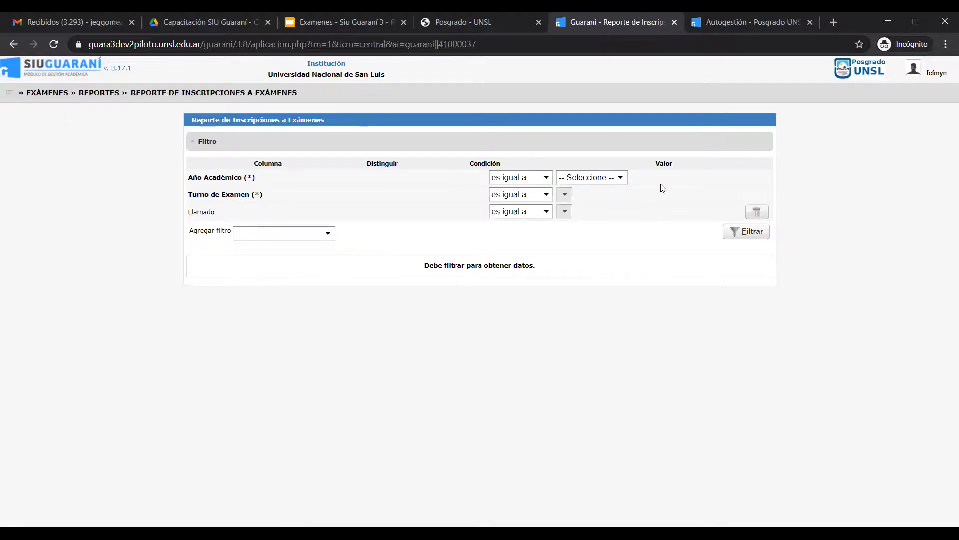
# Filter the report by academic year 2020, exam turn Diciembre 2020 and Llamado del Turno Diciembre 2020.
pyautogui.click(620, 178)
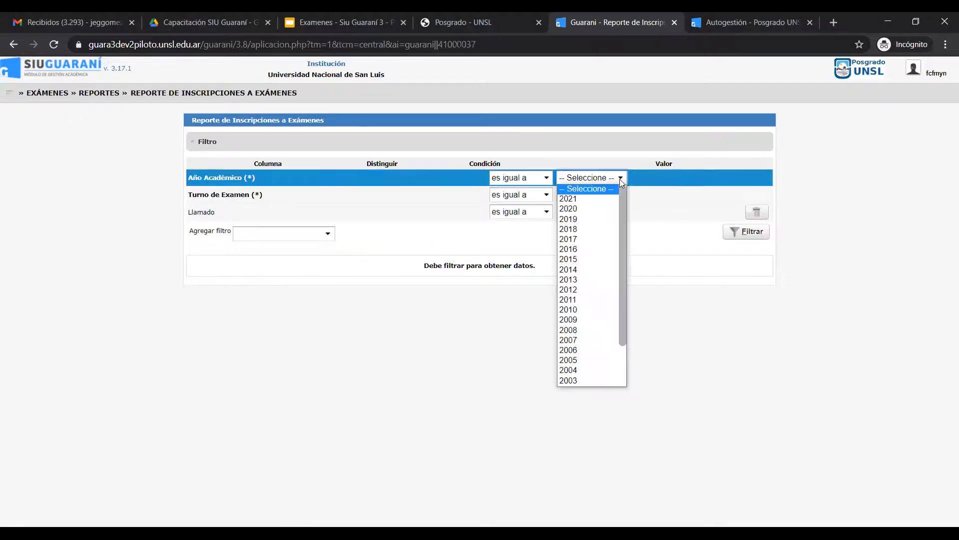
pyautogui.click(579, 208)
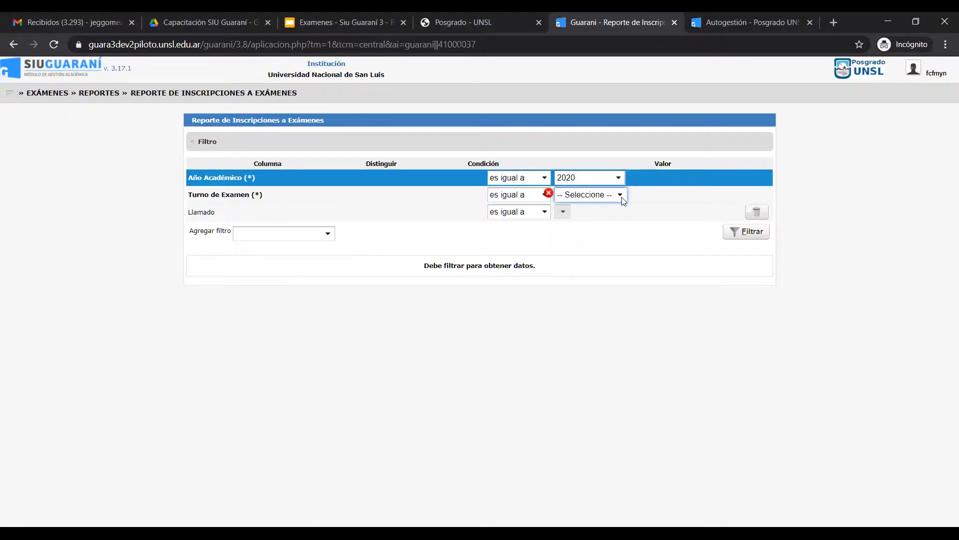
pyautogui.click(620, 196)
pyautogui.click(602, 216)
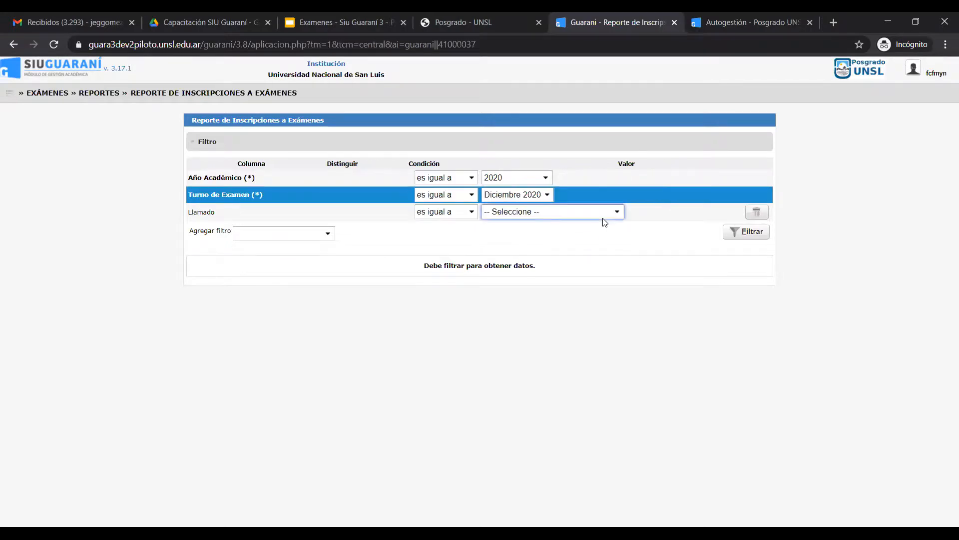
pyautogui.click(617, 212)
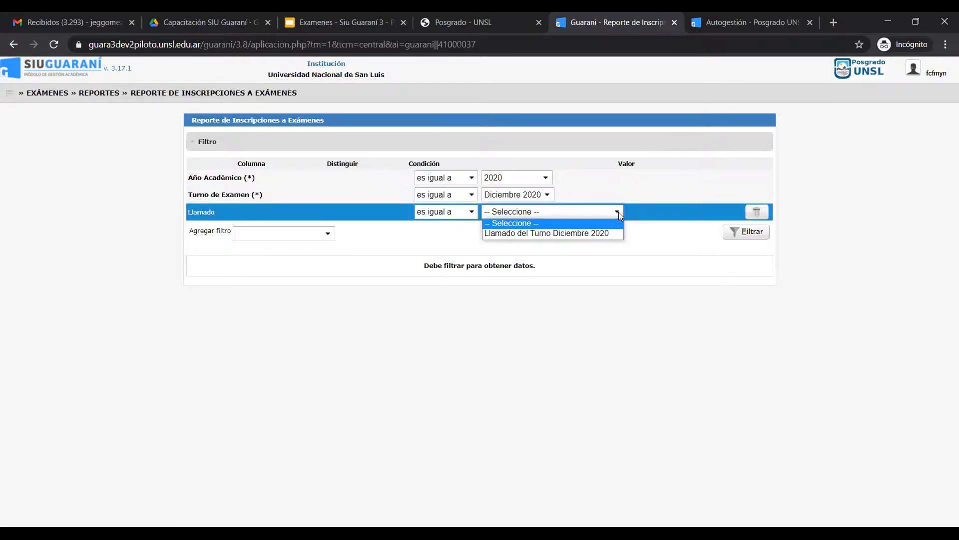
pyautogui.click(589, 233)
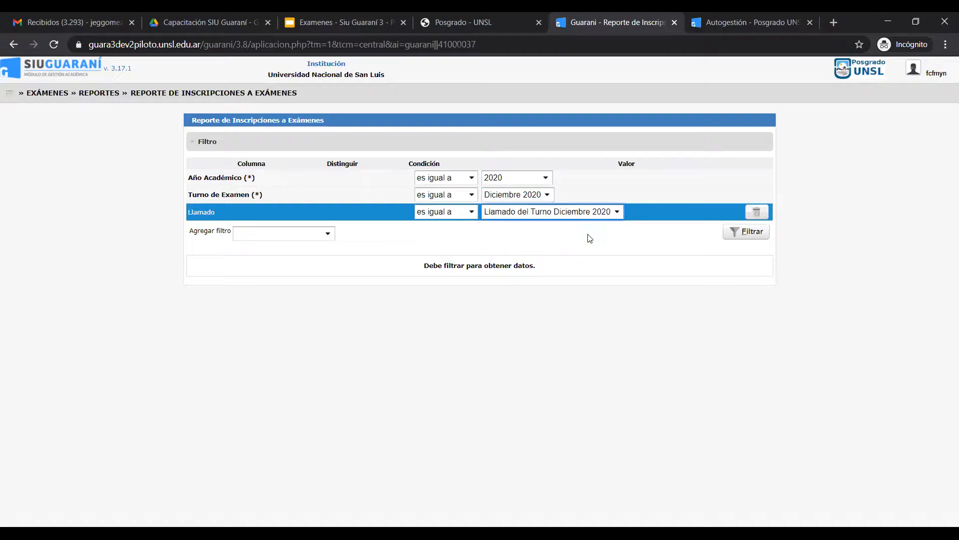
pyautogui.click(329, 234)
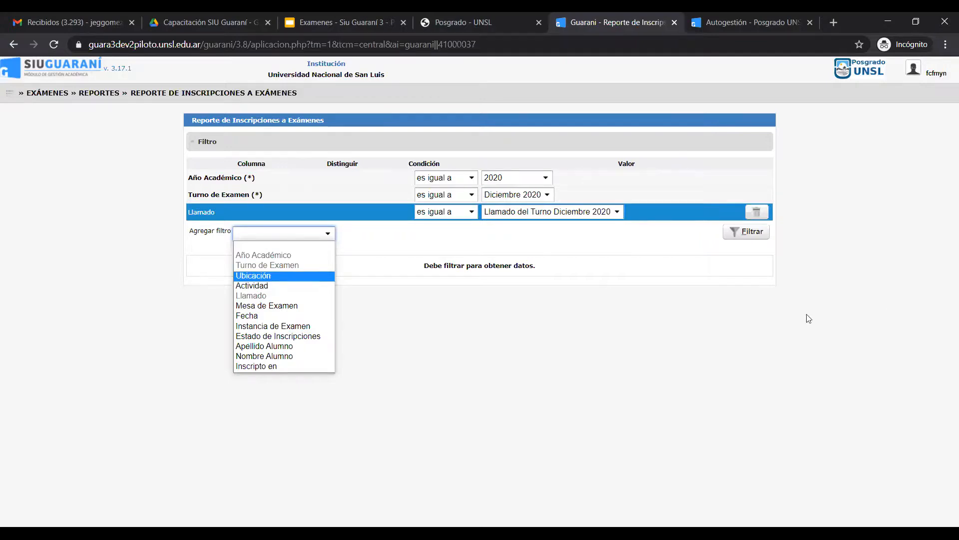
pyautogui.click(716, 340)
pyautogui.click(749, 233)
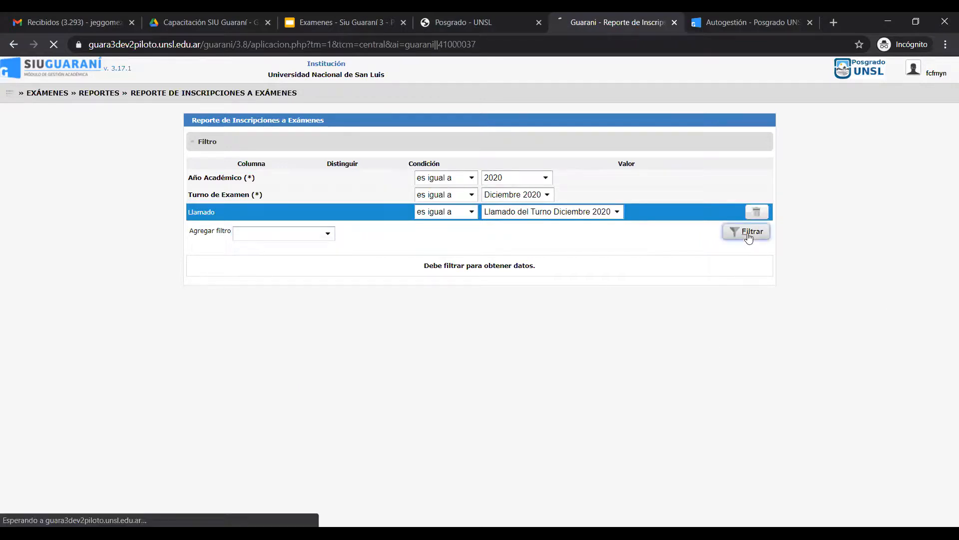